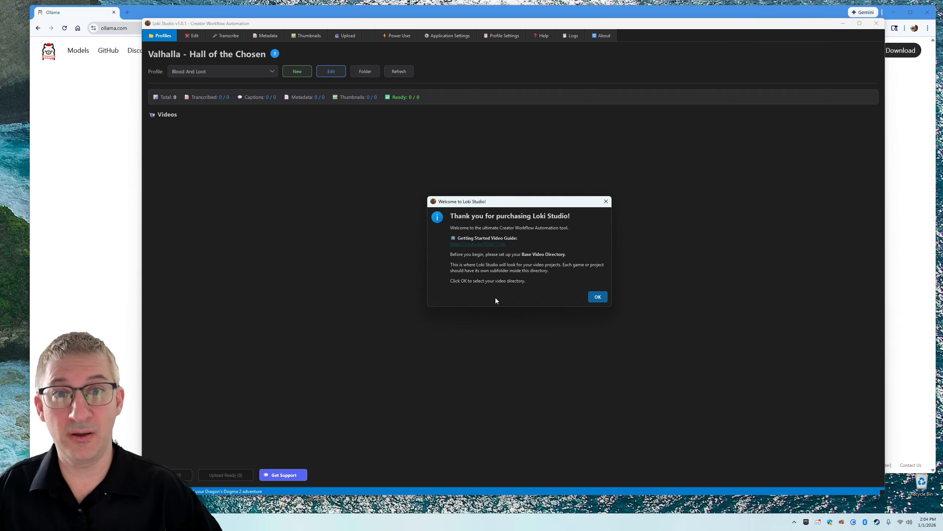
- Set the base video directory to the Gaming folder inside Videos and check its path in the application settings
click(597, 296)
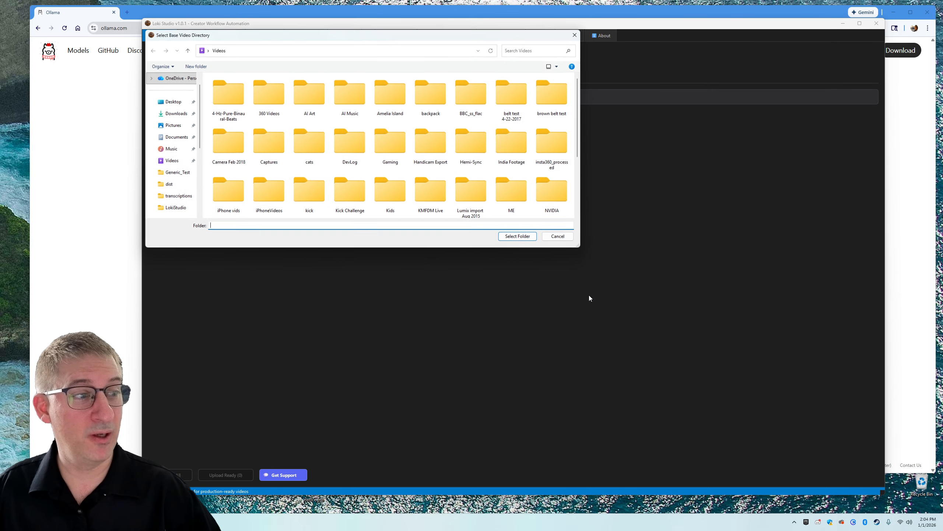
double_click(391, 149)
click(518, 236)
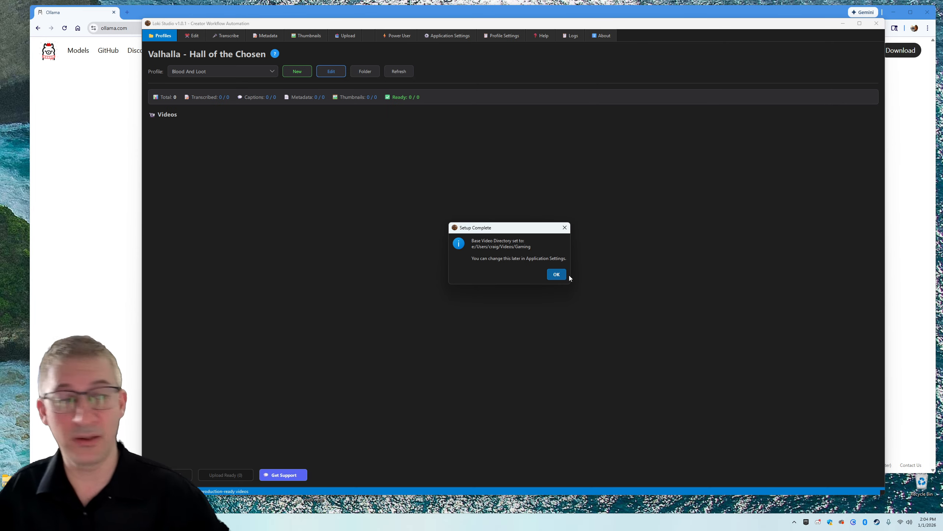
click(556, 273)
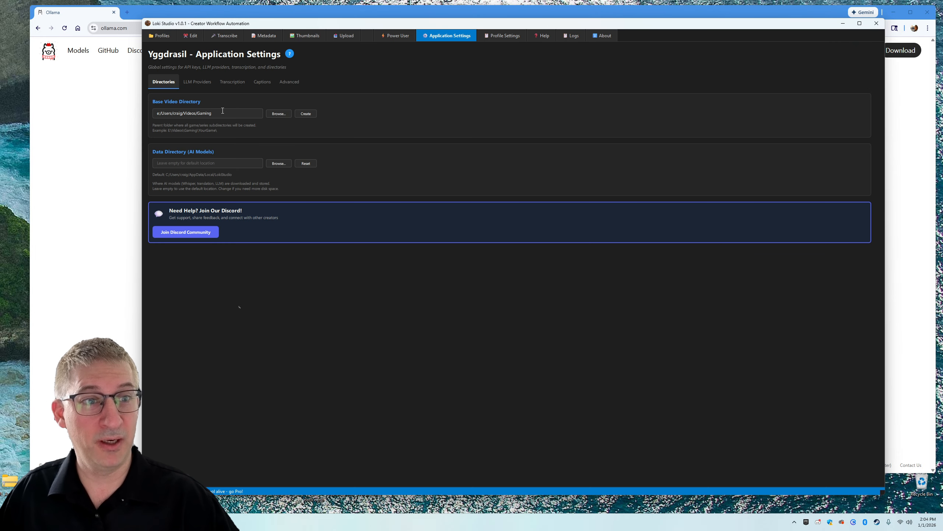
drag(223, 110, 57, 109)
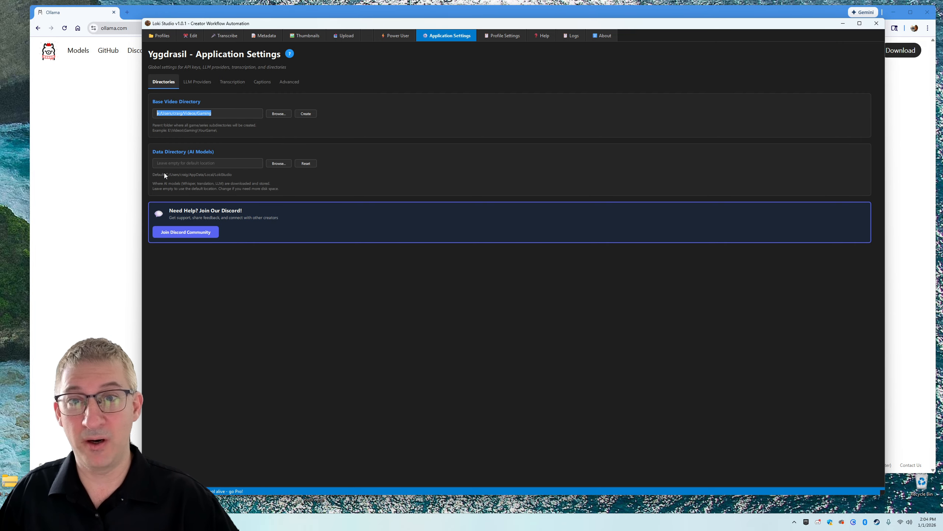
- Set the LLM mode to Bring Your Own (Third-Party) and take a brief look at the model library on the Ollama website
click(194, 82)
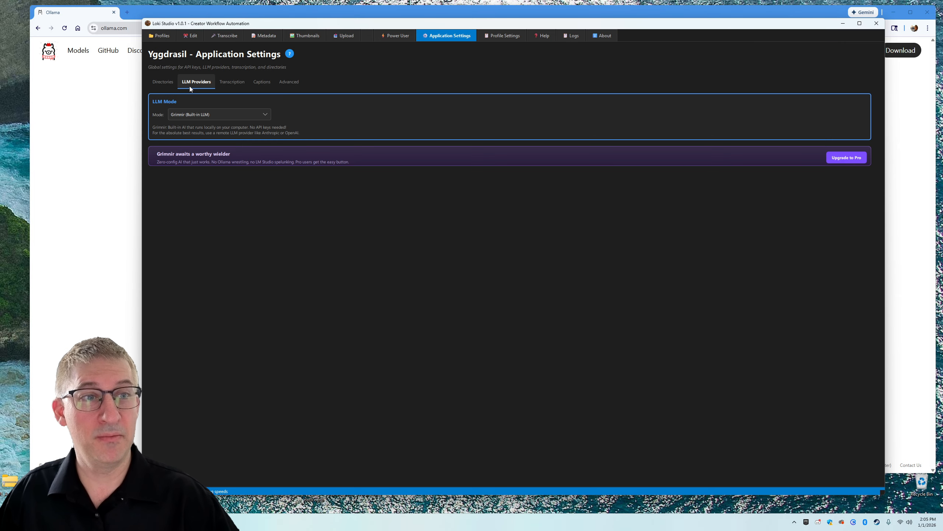
click(200, 116)
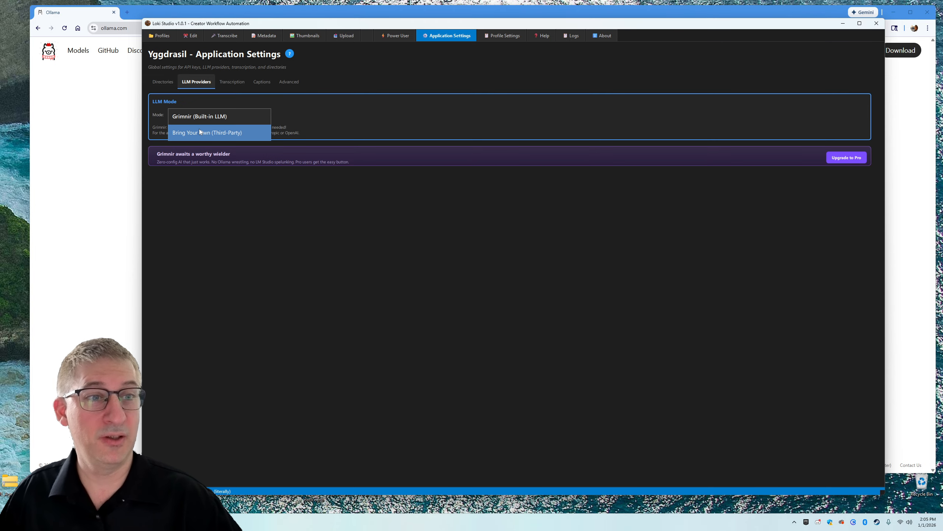
click(199, 130)
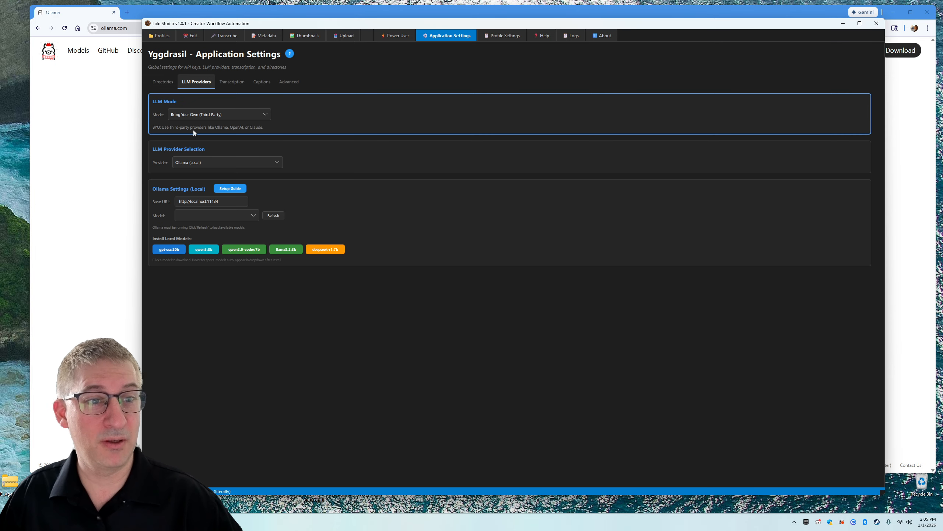
click(68, 184)
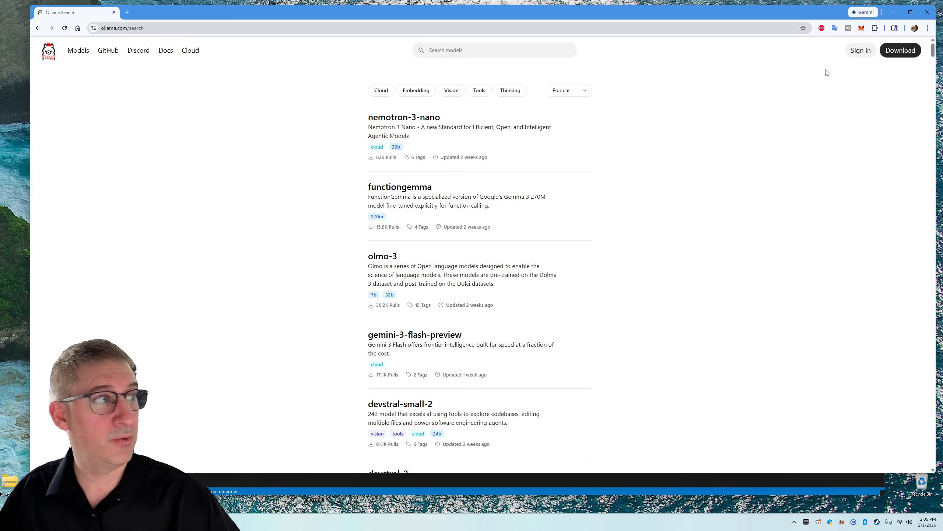
click(894, 13)
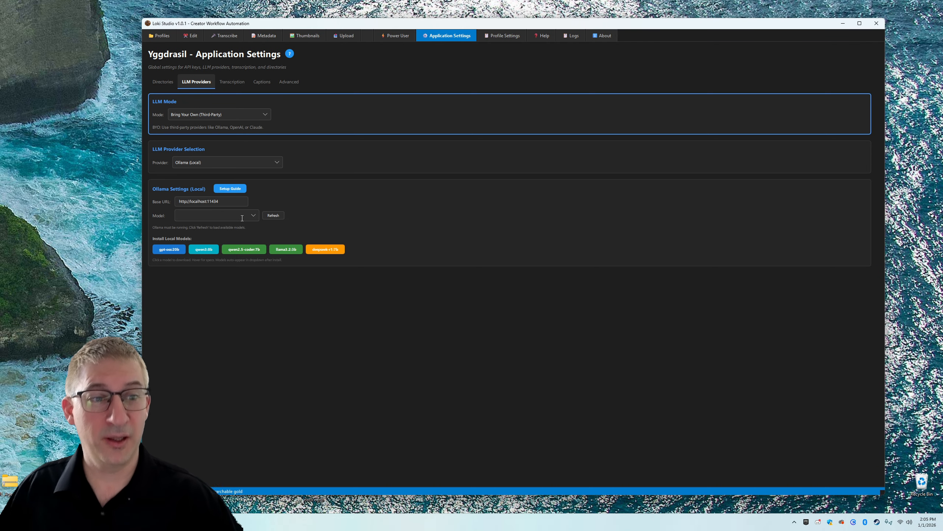
- Refresh the available Ollama models and select nemotron-3-nano:latest as the local model
click(277, 216)
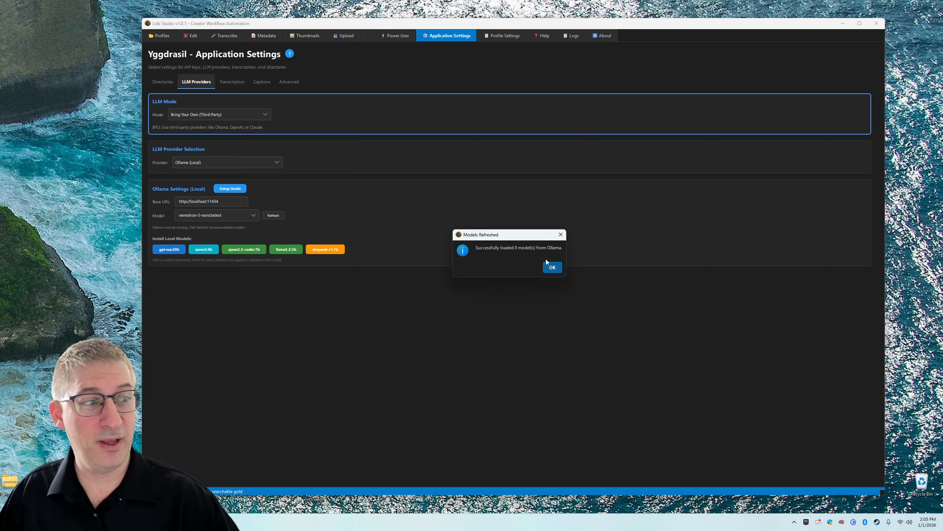
click(554, 268)
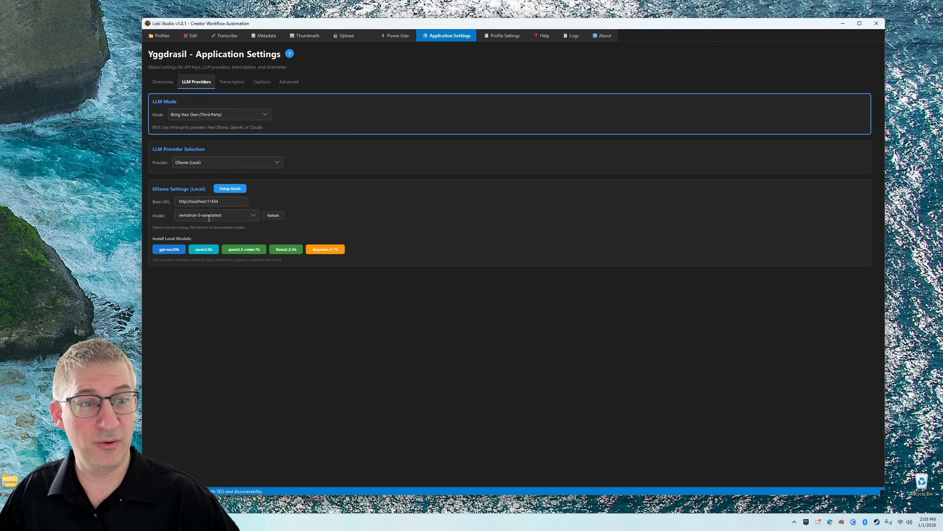
click(252, 216)
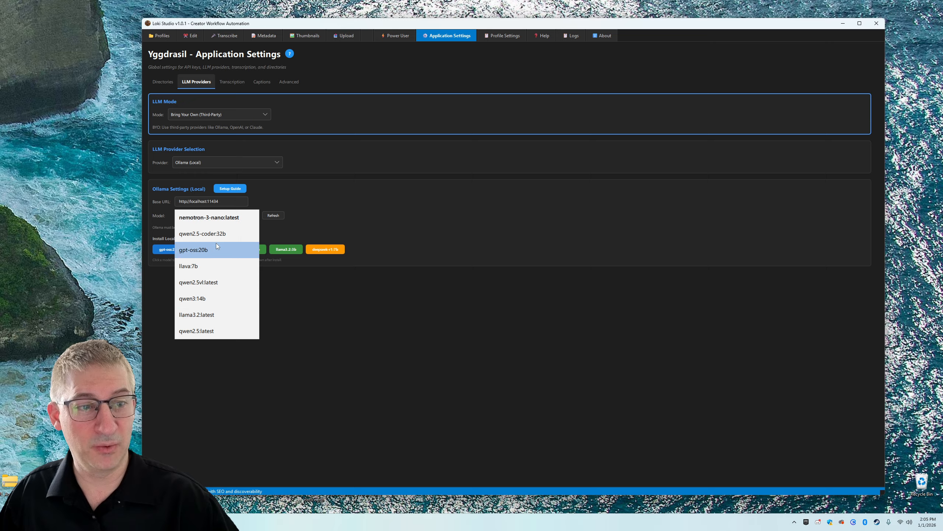
click(219, 296)
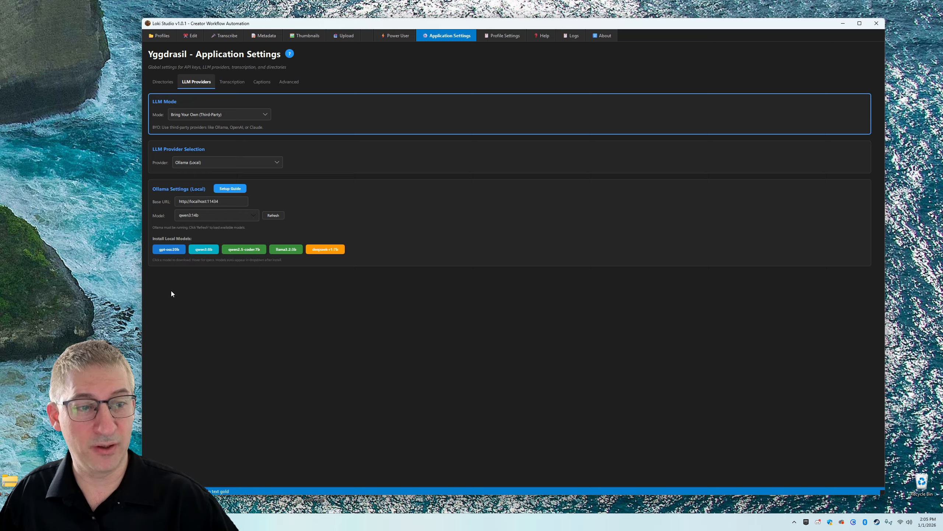
click(254, 218)
click(252, 216)
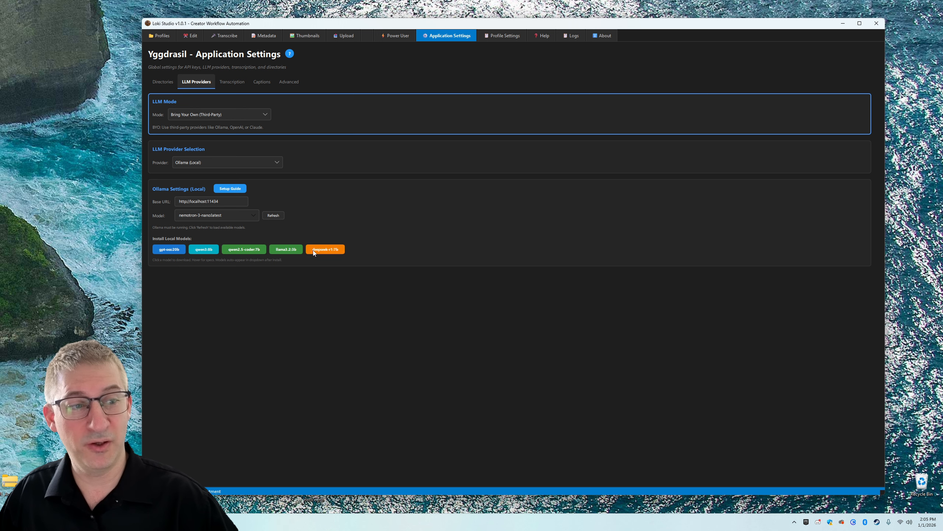
mouse_move(283, 251)
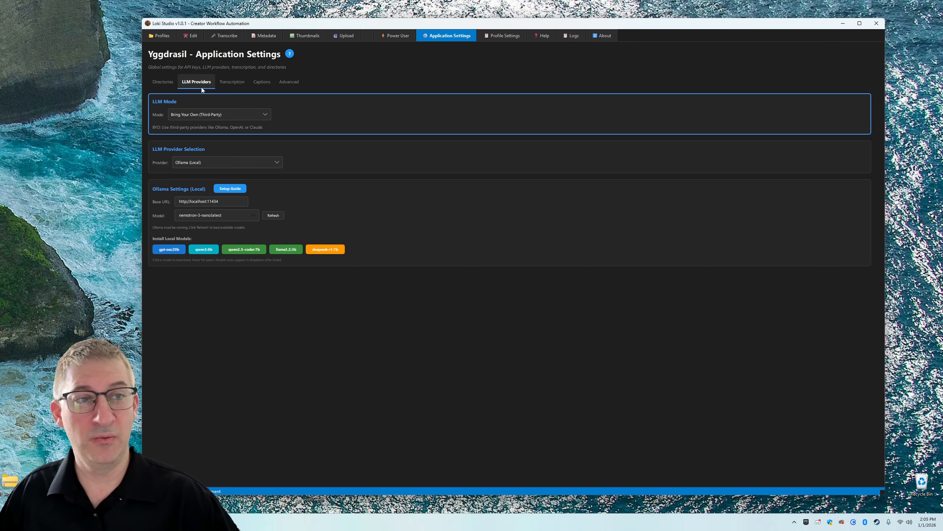
- Download the medium Whisper model for transcription
click(237, 85)
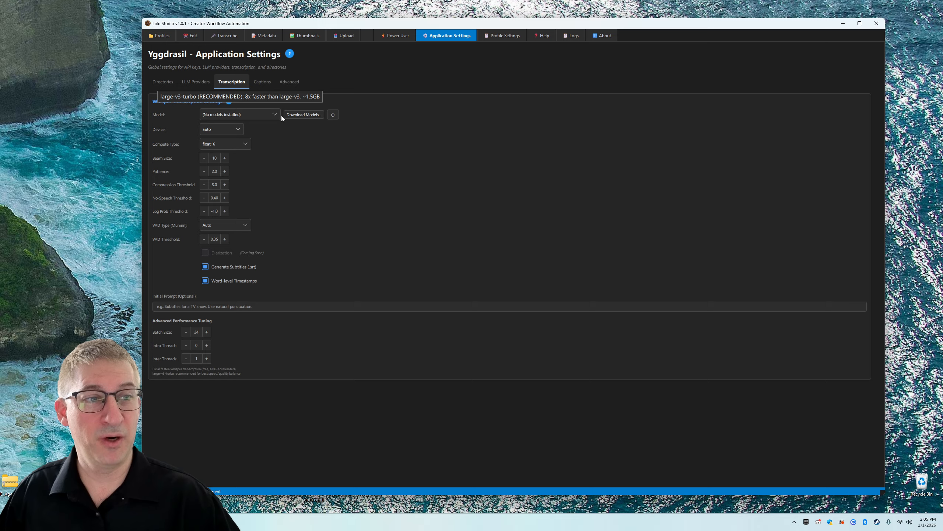
click(291, 115)
click(507, 255)
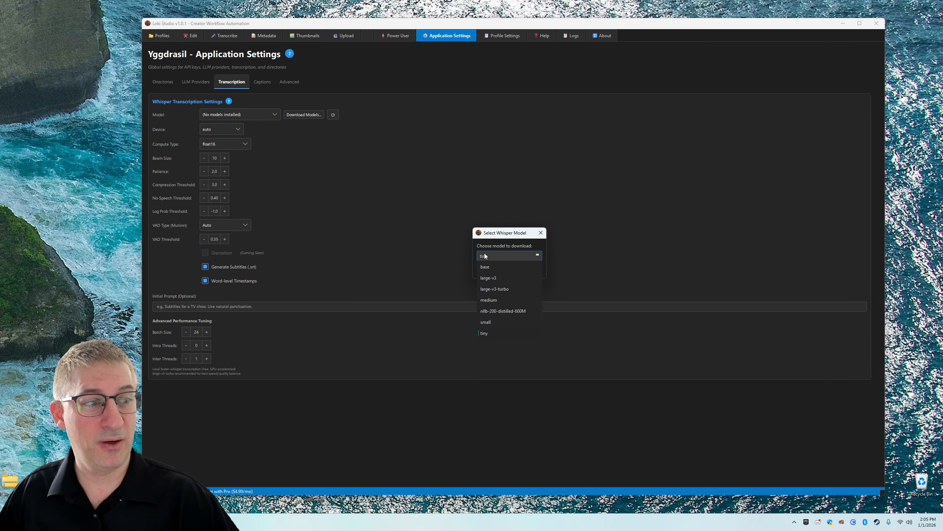
click(503, 301)
click(504, 269)
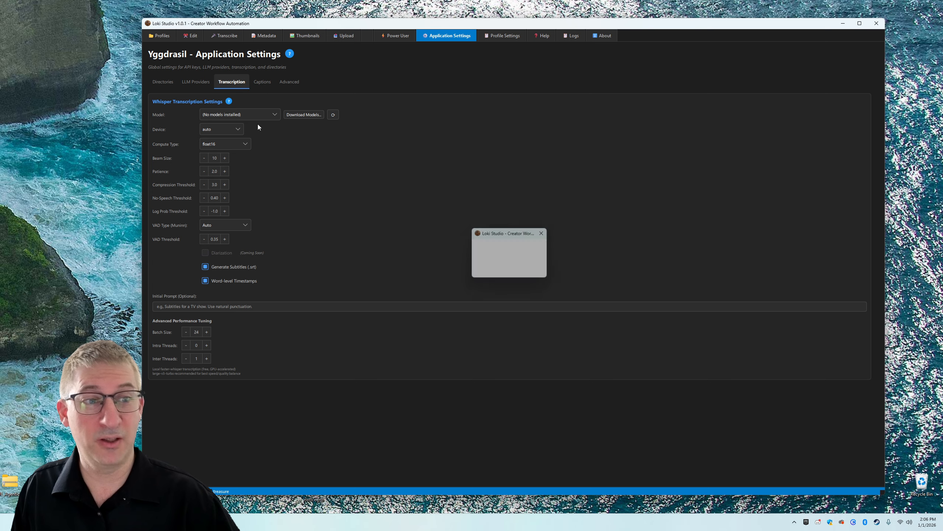
click(585, 272)
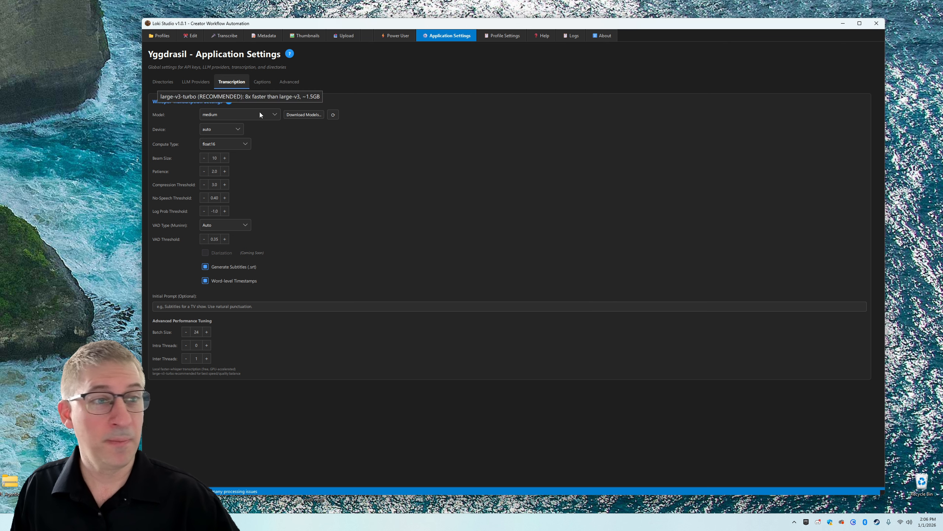
- Keep the caption style at Sliding Window and enable CC On By Default in the caption settings
click(258, 82)
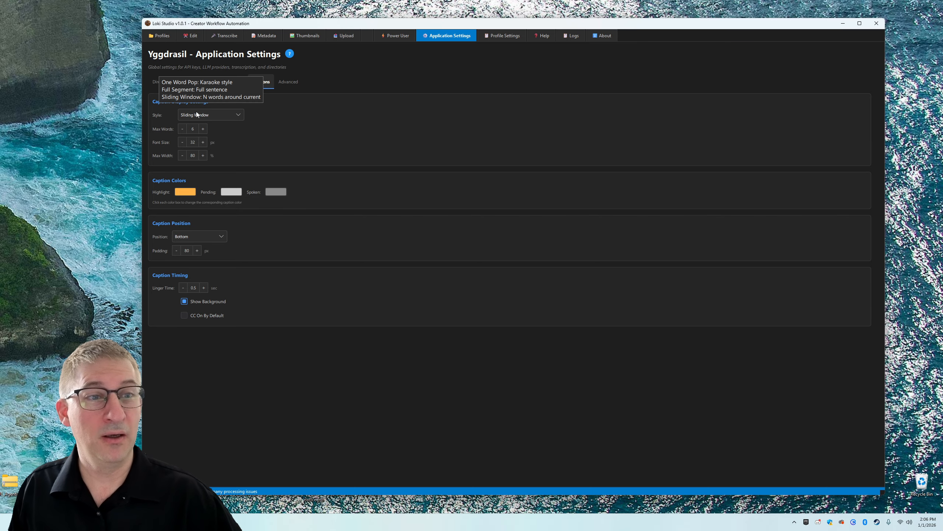
click(230, 112)
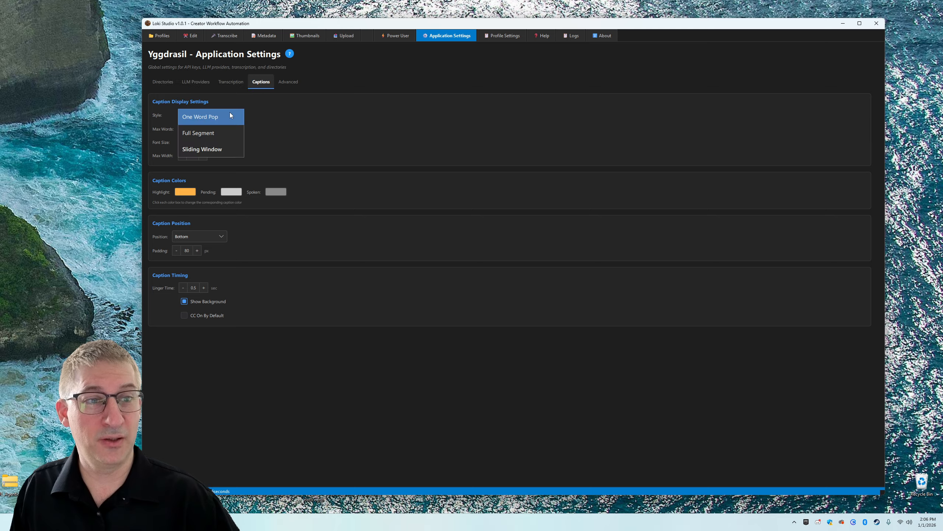
click(208, 149)
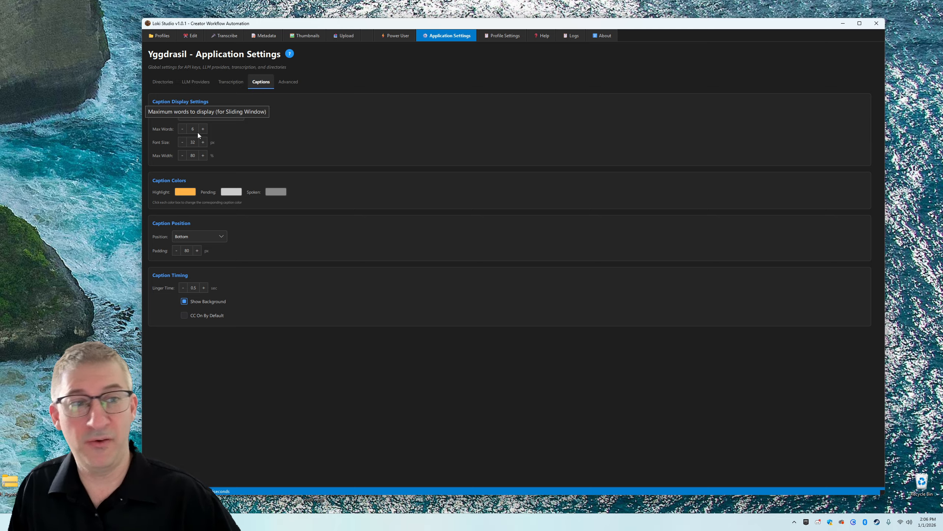
click(202, 118)
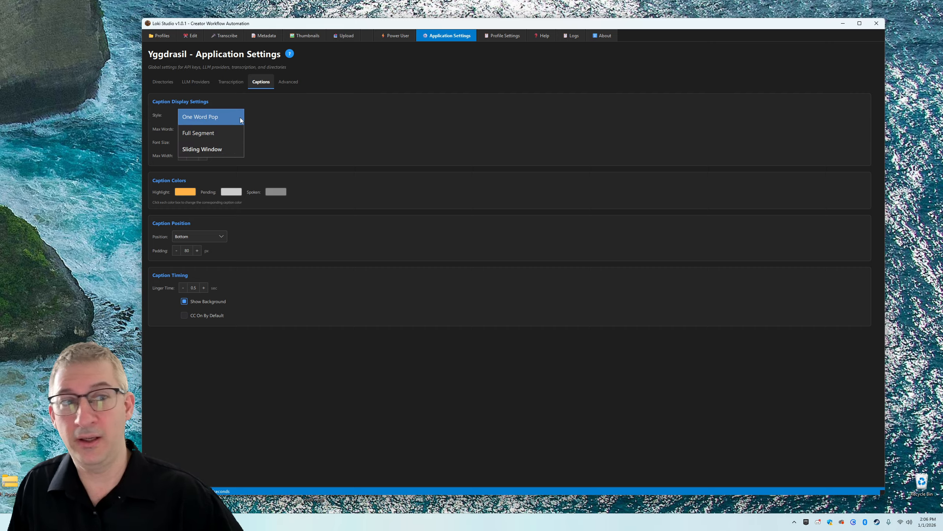
click(364, 126)
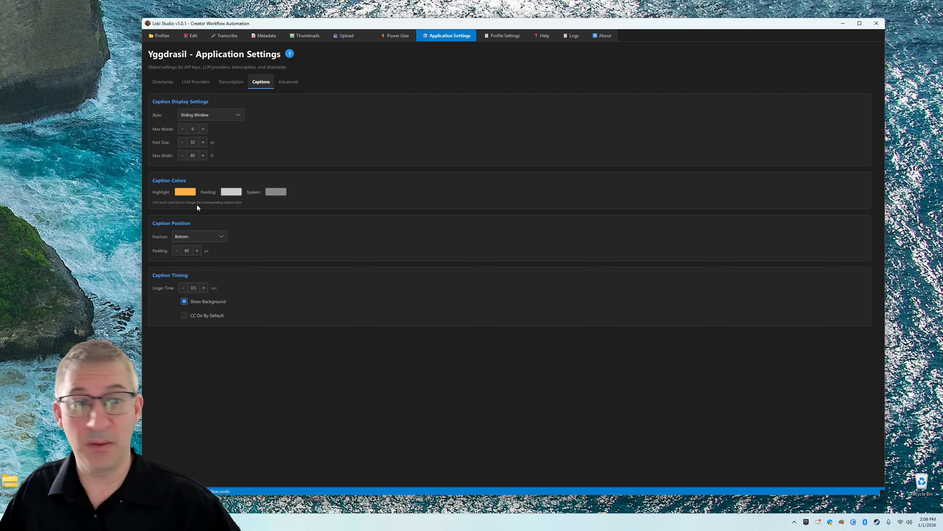
click(185, 315)
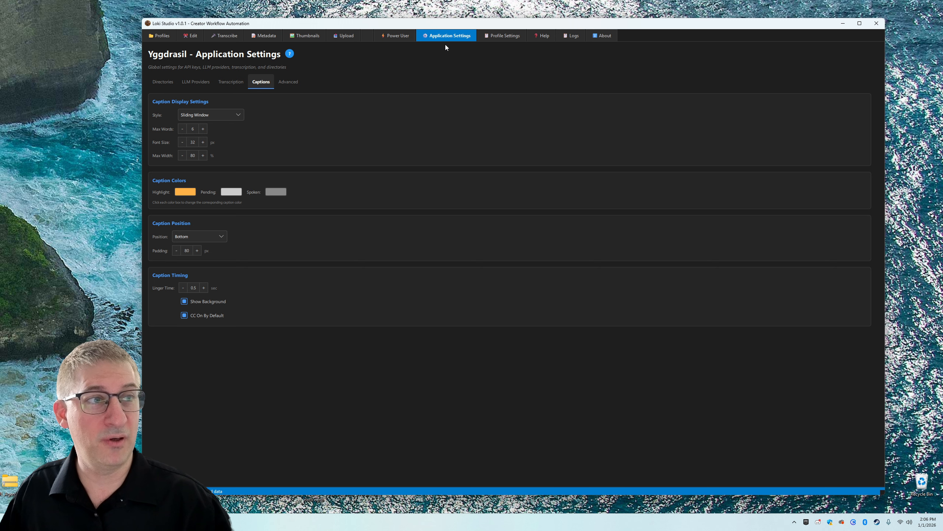
- Browse the video profile configs and open the X4 Foundations profile for editing
click(503, 36)
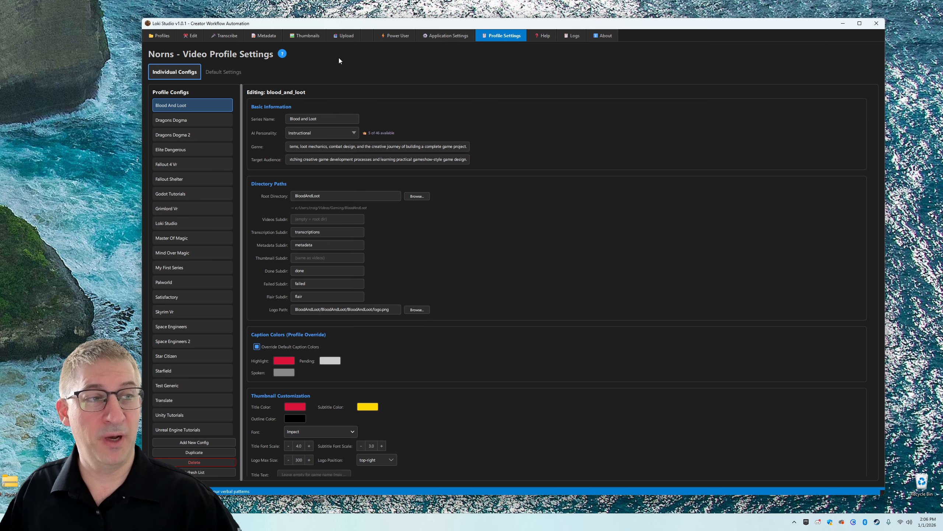
scroll(233, 136, down, 3)
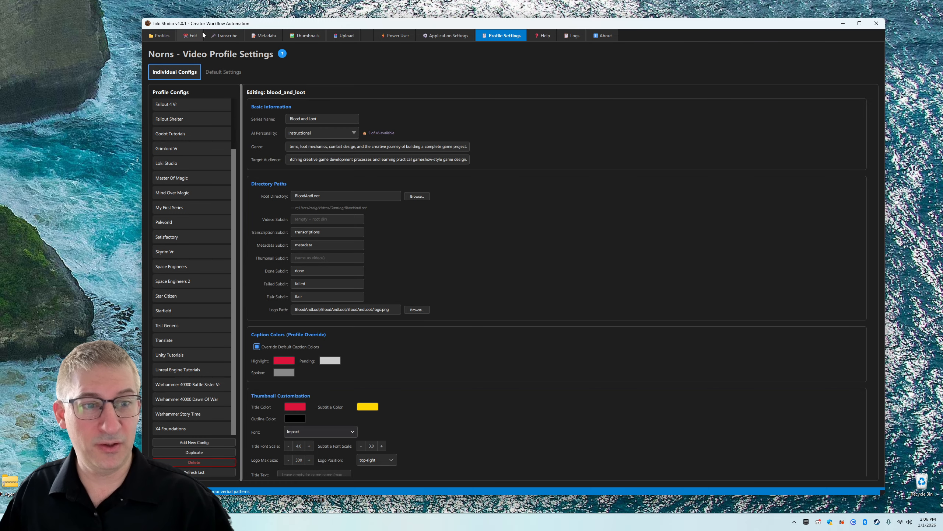
scroll(234, 372, up, 3)
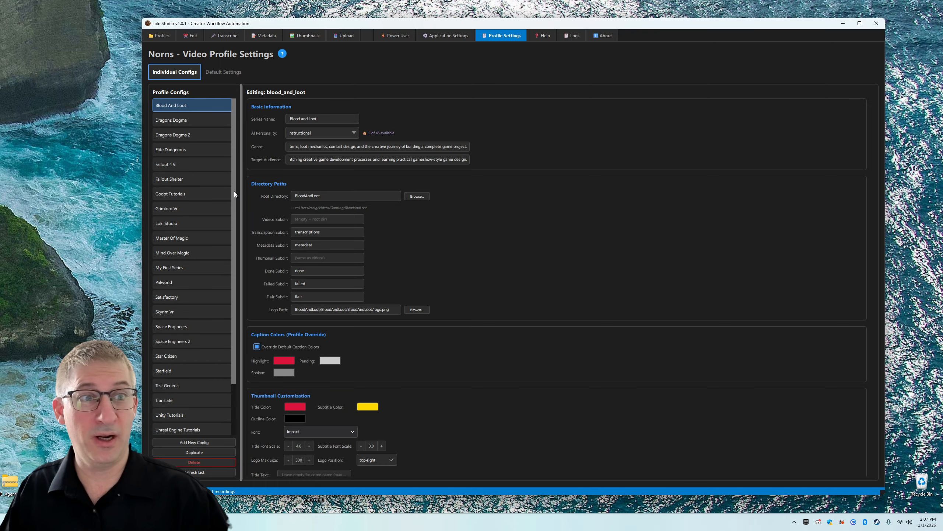
drag(235, 191, 238, 260)
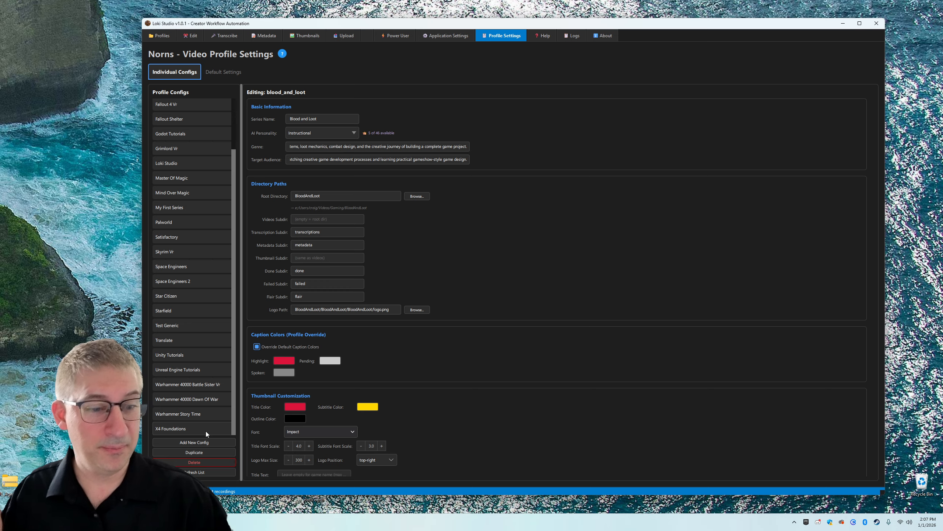
click(228, 429)
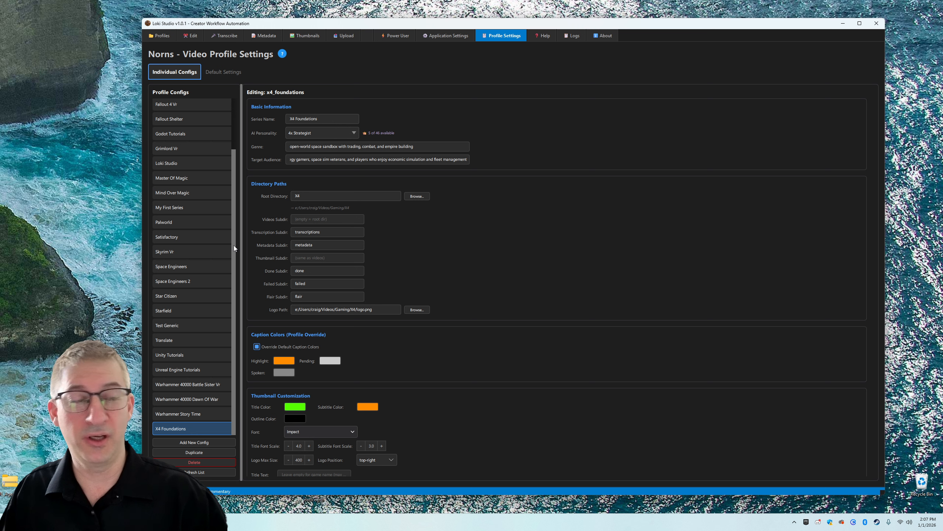
- Examine the X4 Foundations profile's series name, AI personality choices, genre and target audience
triple_click(317, 119)
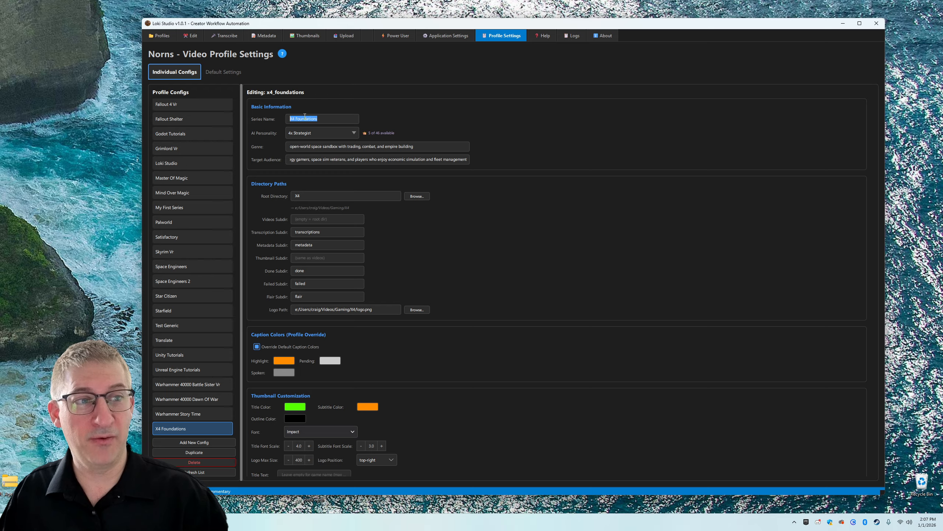
click(319, 131)
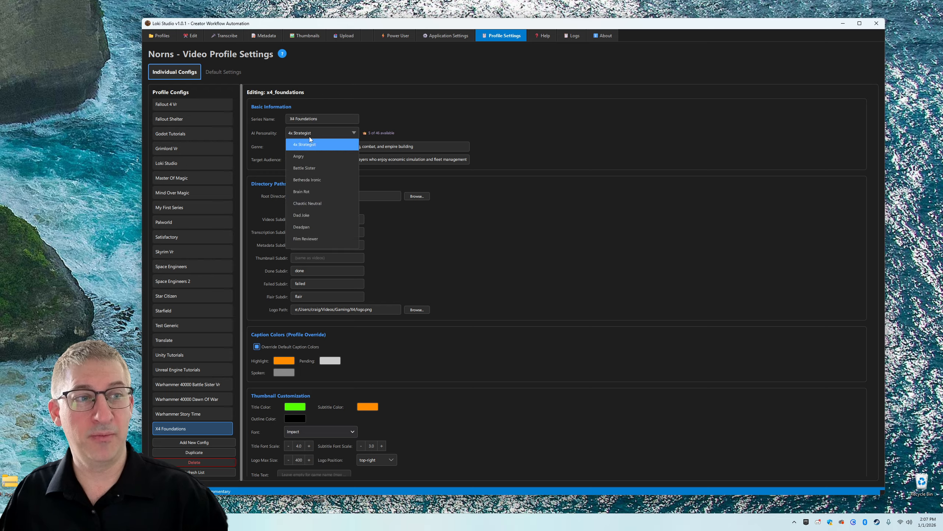
click(311, 140)
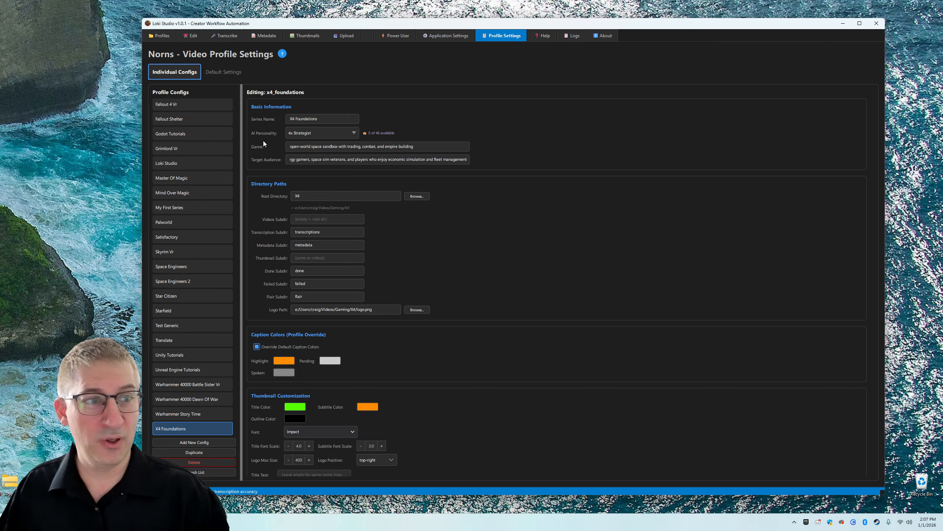
drag(290, 146, 315, 146)
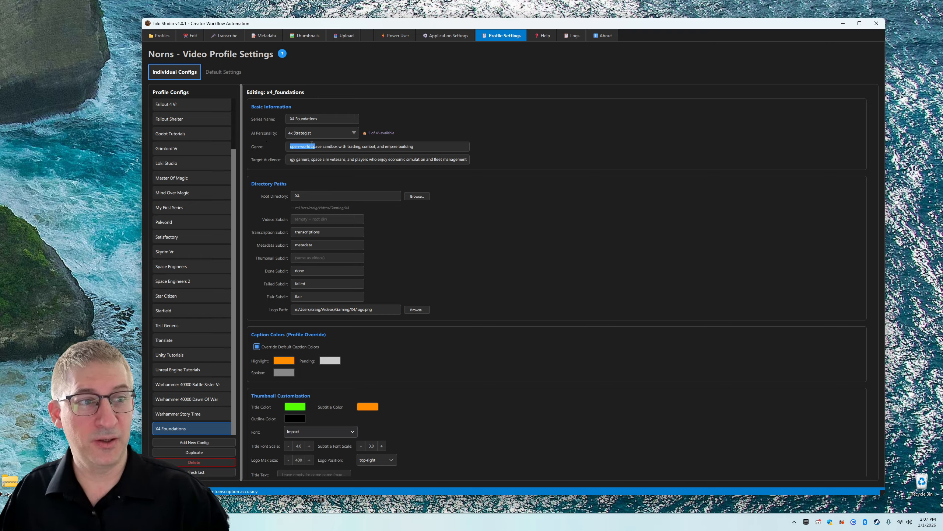
click(326, 159)
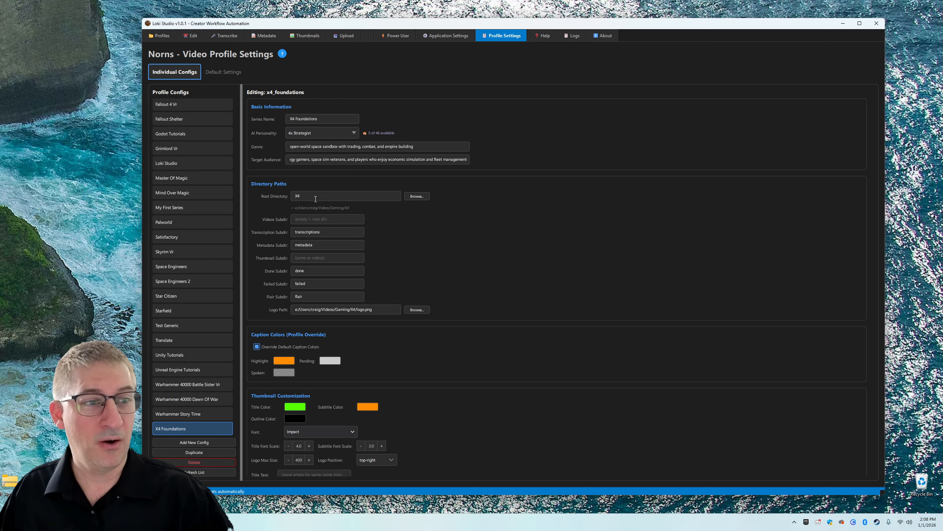
- Examine the X4 Foundations profile's directory paths, caption colors, thumbnail customization, YouTube upload settings, and description header and footer
key(ctrl+a)
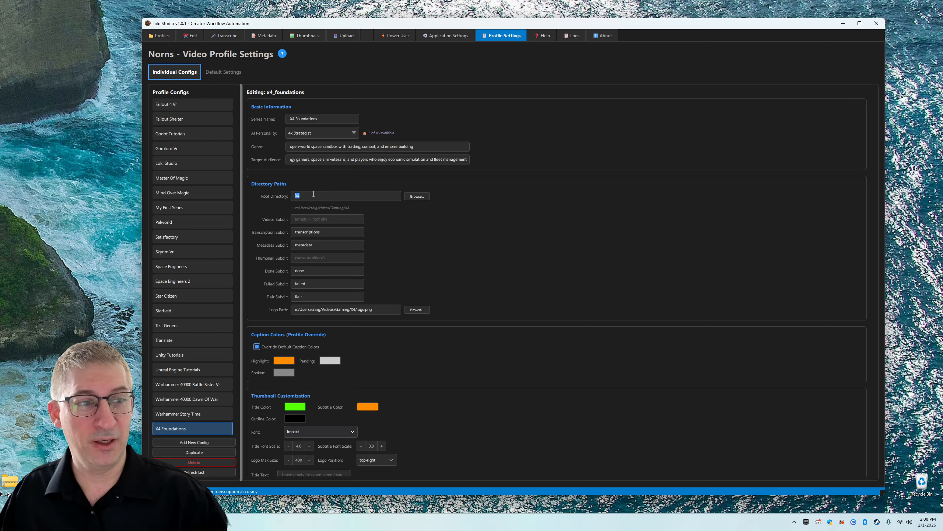
click(327, 197)
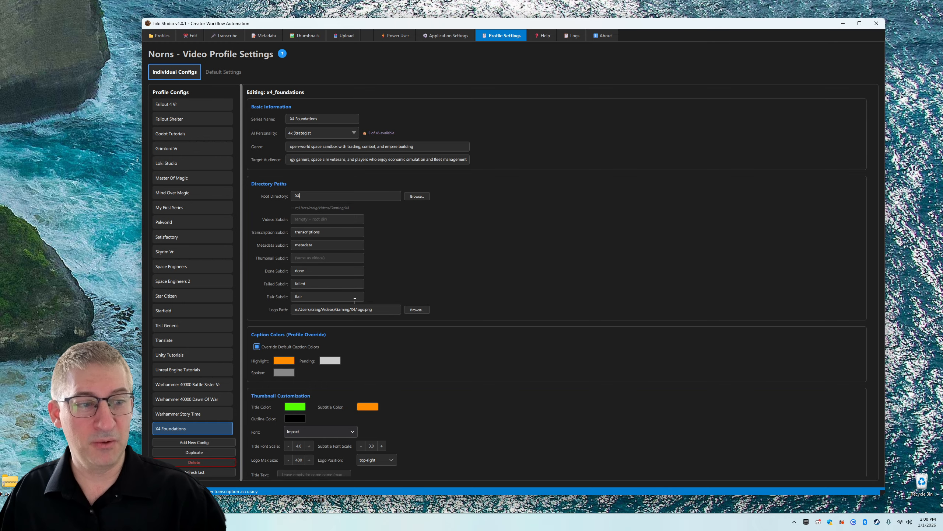
scroll(364, 325, down, 3)
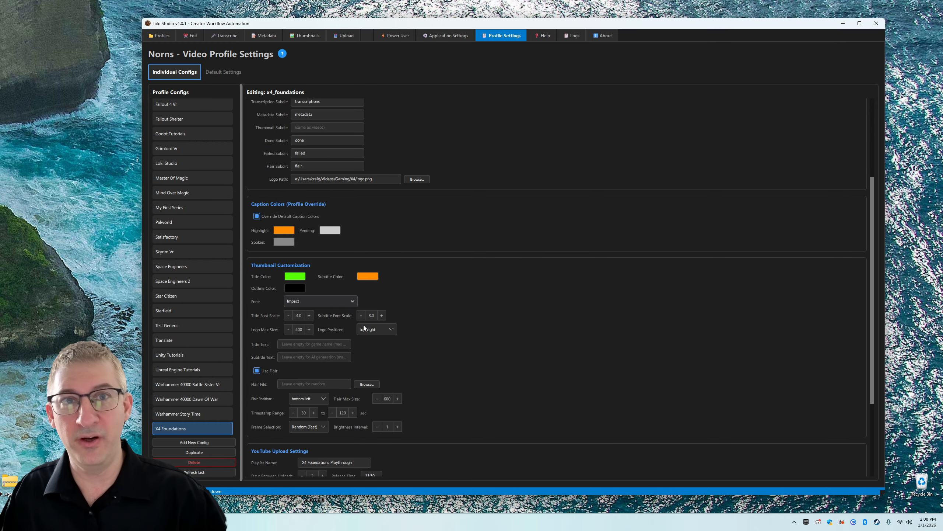
scroll(363, 328, down, 1)
scroll(363, 327, down, 2)
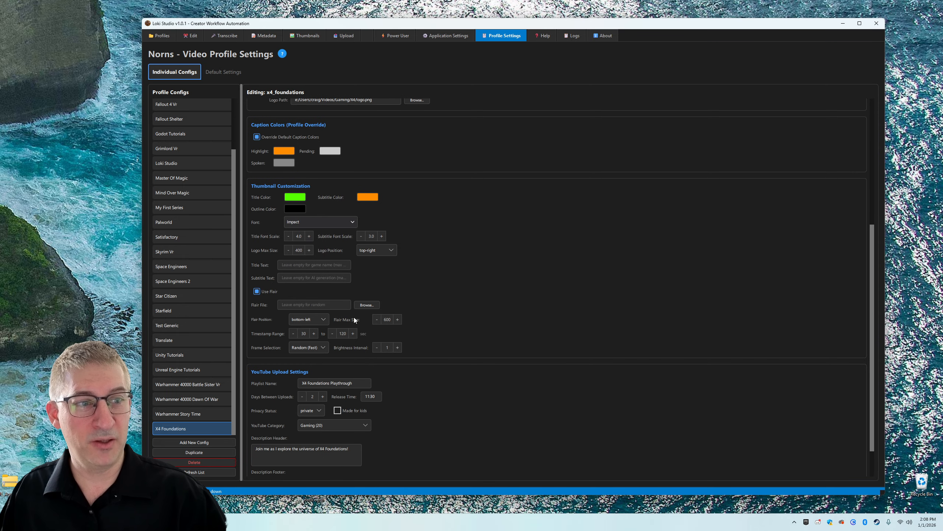
scroll(353, 319, down, 2)
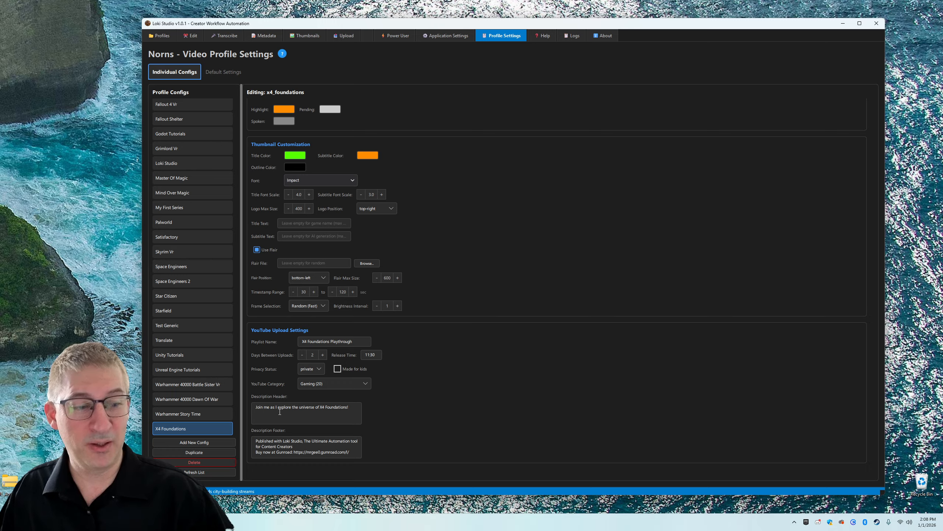
drag(271, 407, 375, 415)
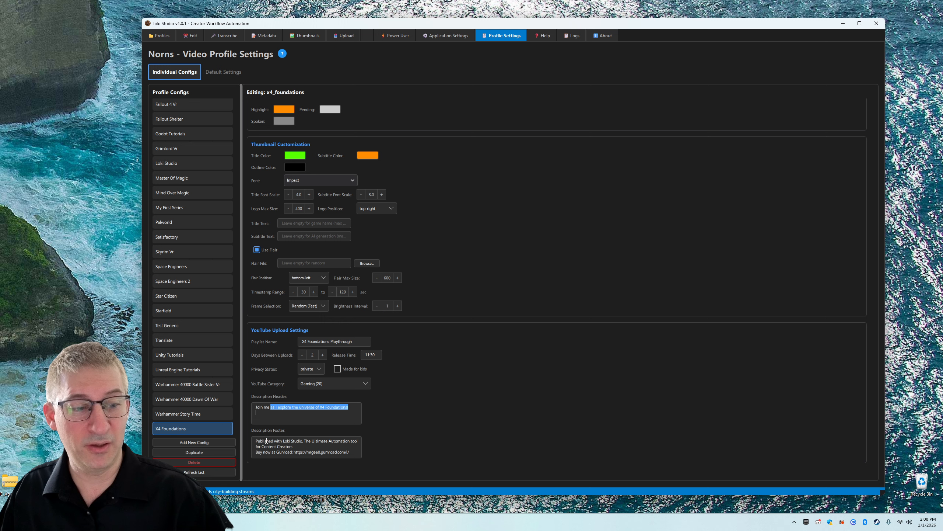
drag(267, 440, 329, 451)
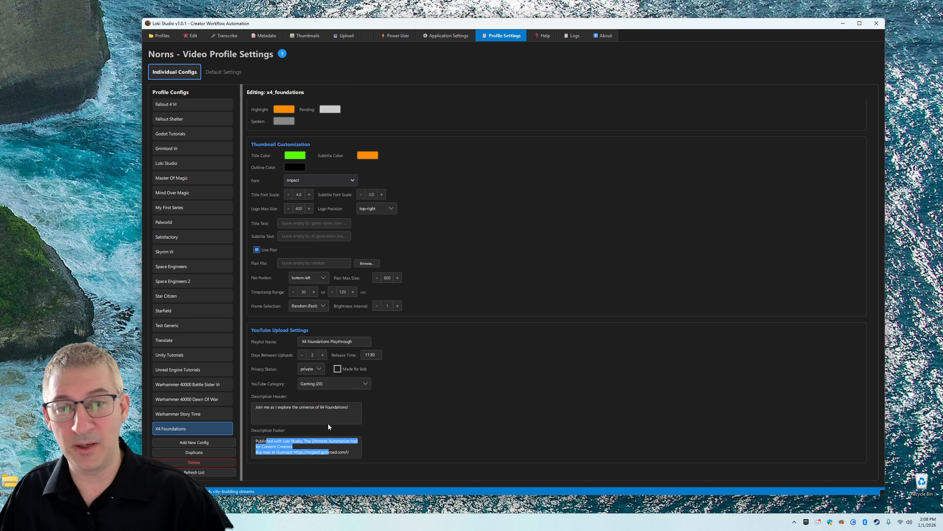
click(319, 446)
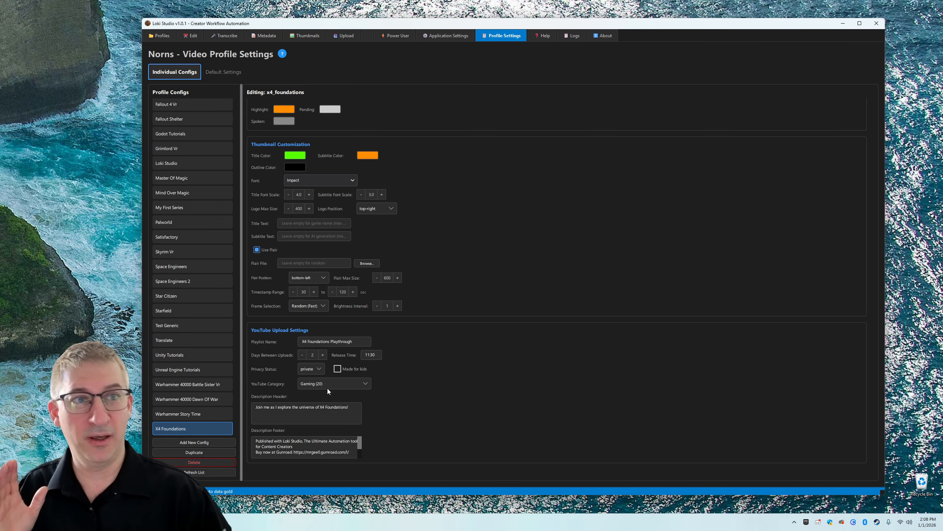
- Switch the active profile to X4 Foundations to list its videos
click(169, 36)
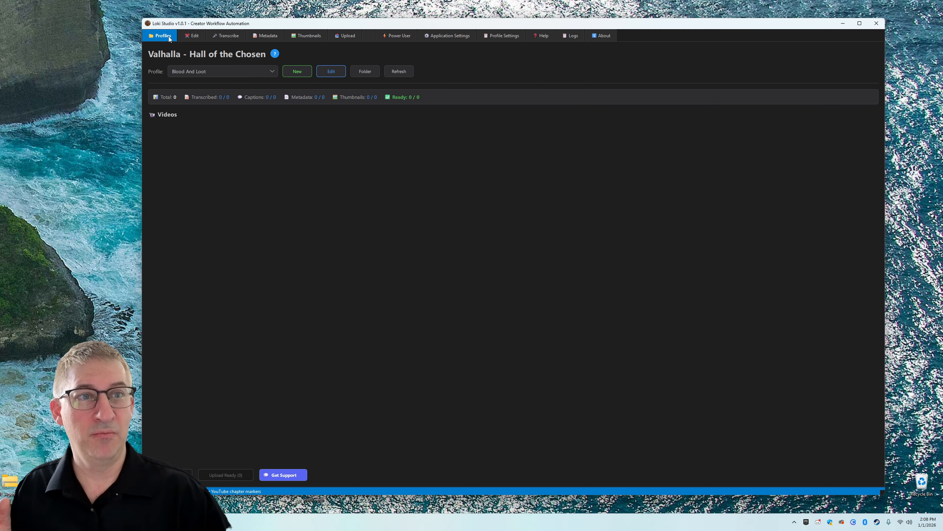
click(266, 72)
scroll(265, 149, down, 5)
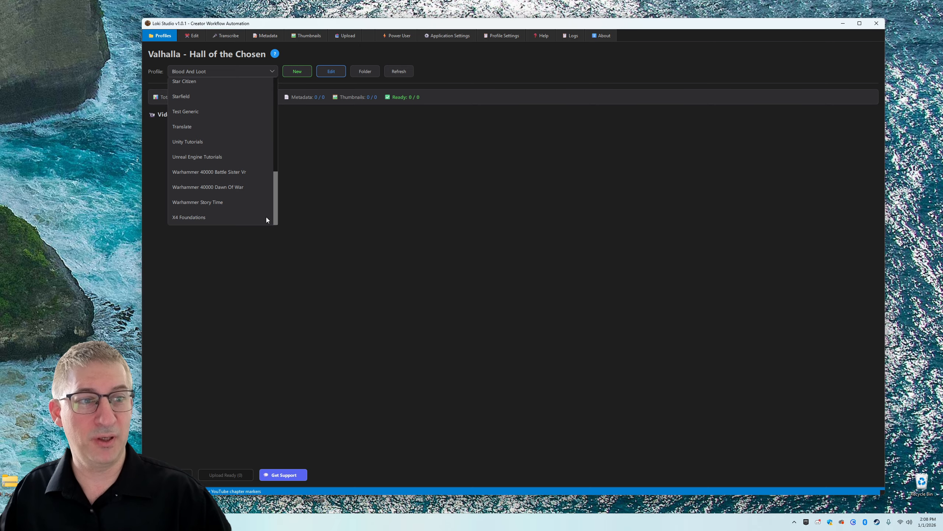
click(211, 215)
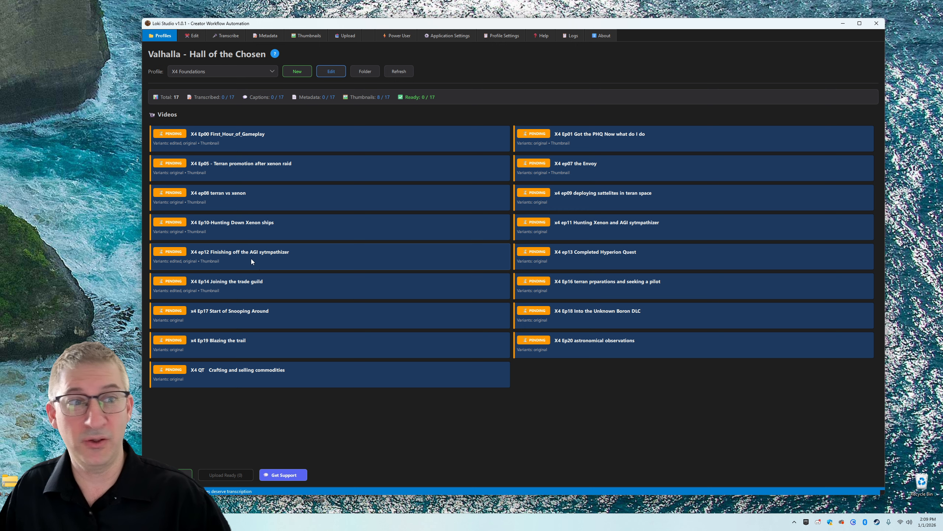
- Load the original X4 ep12 Finishing off the AGI sytmpathizer.mp4 video into the timeline editor
click(191, 36)
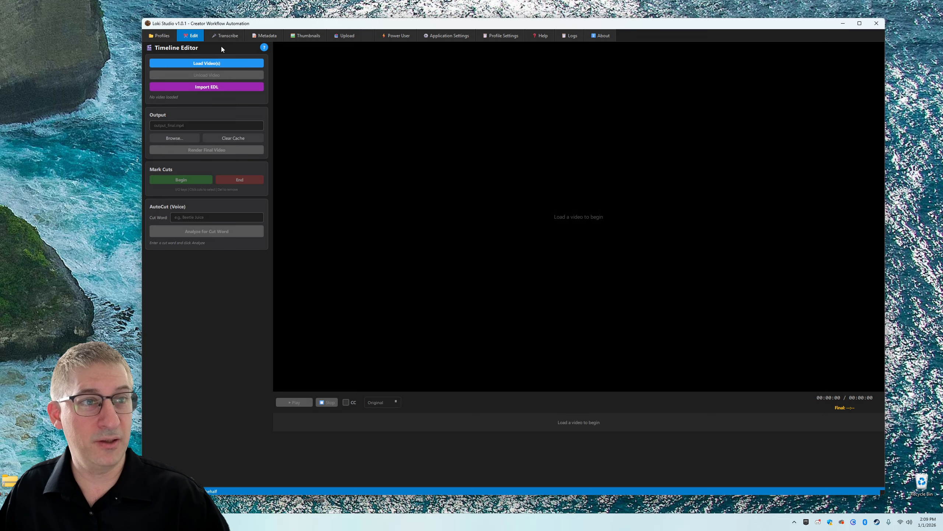
click(217, 60)
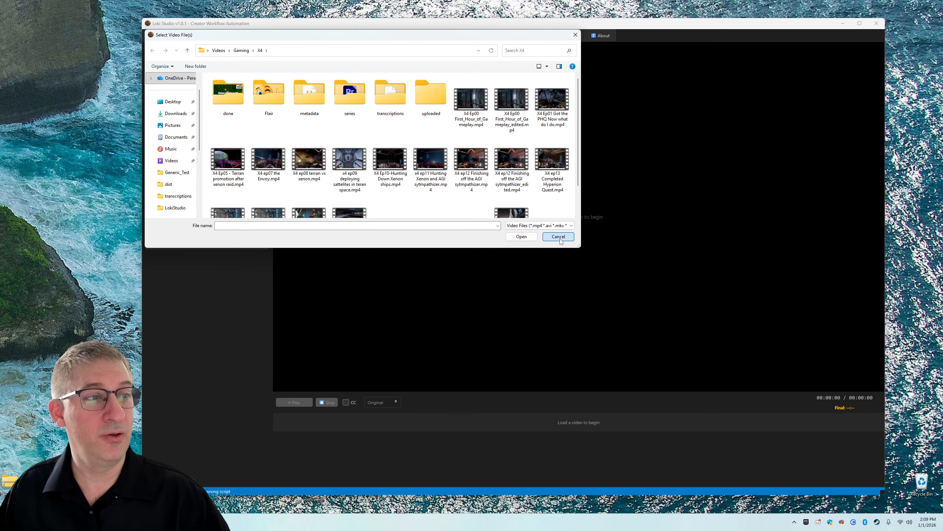
double_click(464, 179)
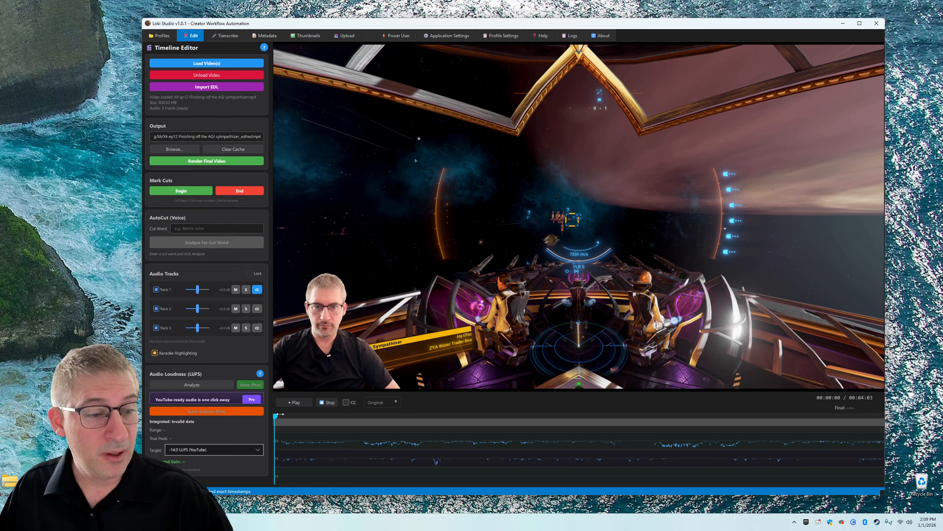
- Mark a cut from about 00:00:59 to 00:01:17 on the timeline and move the playhead back to about 00:00:44
drag(276, 416, 420, 420)
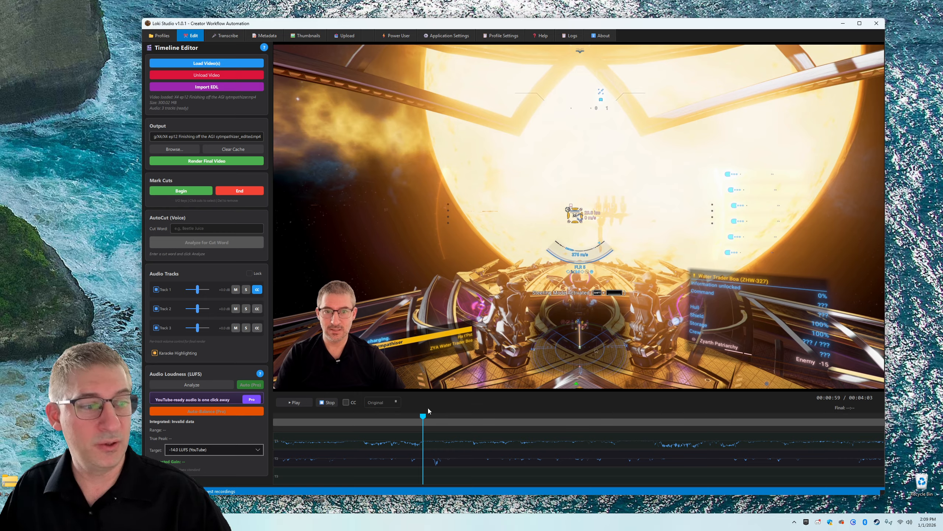
click(467, 417)
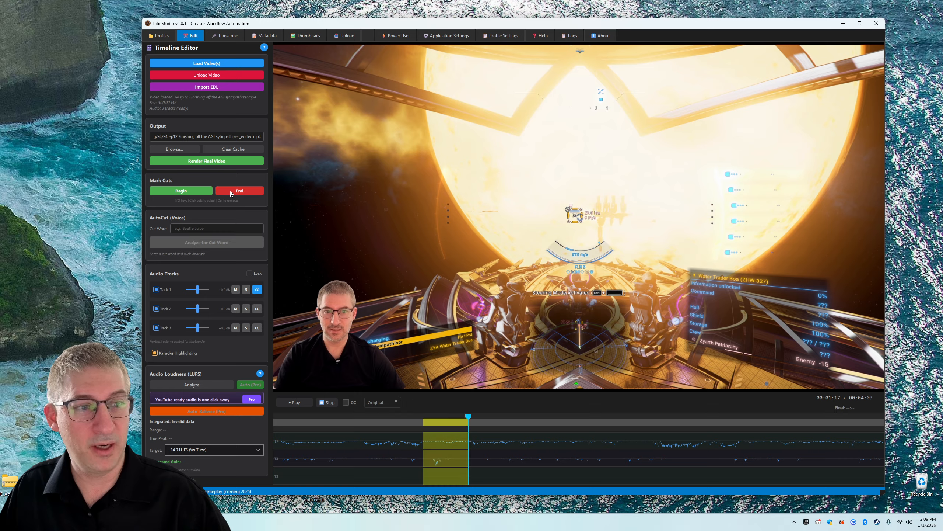
click(230, 190)
drag(467, 415, 385, 415)
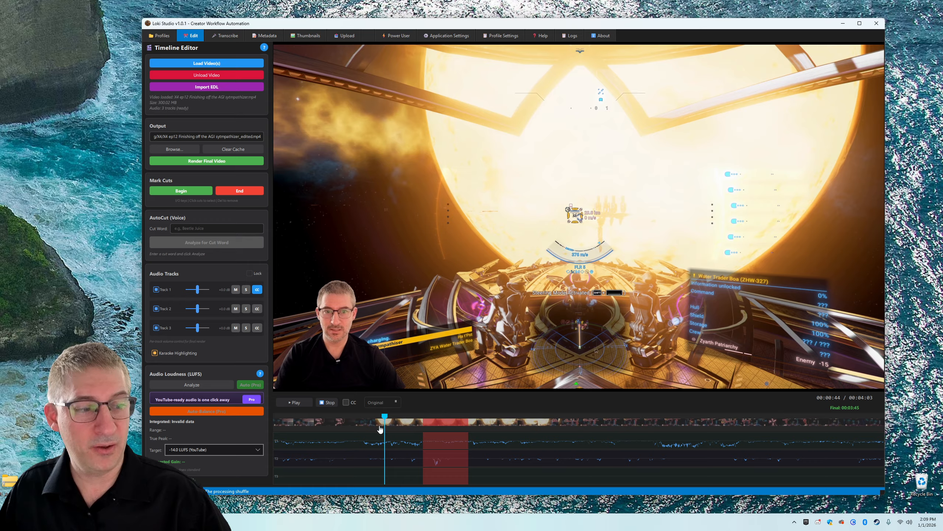
- Disable audio Track 3, use Track 2 for captions, and keep Track 1 enabled
click(156, 328)
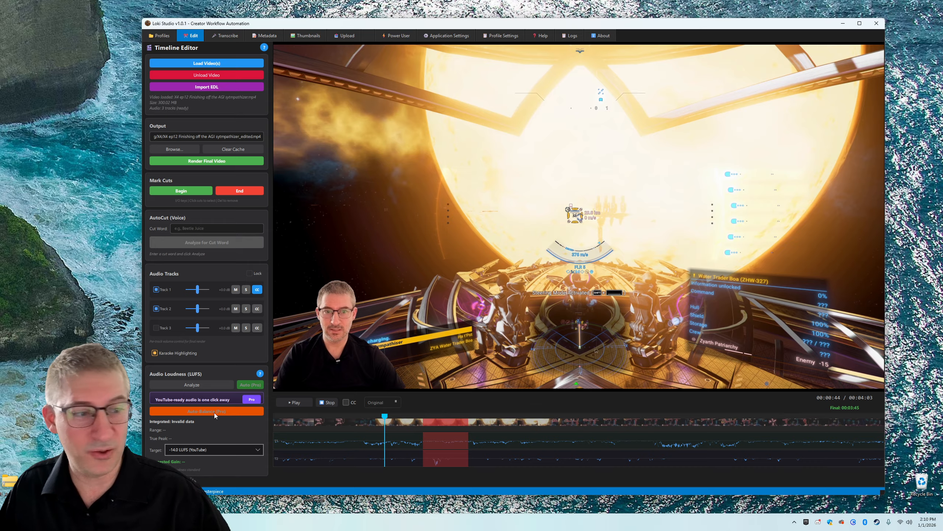
click(256, 310)
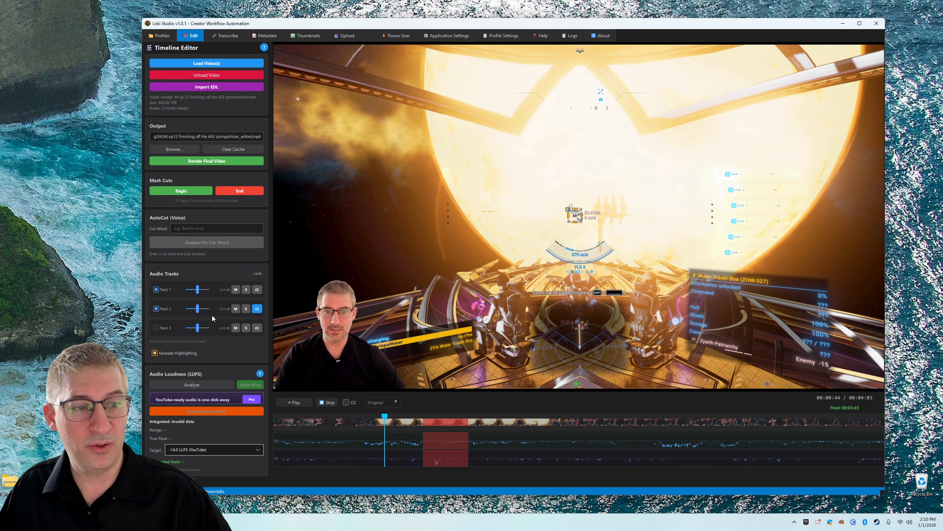
click(156, 290)
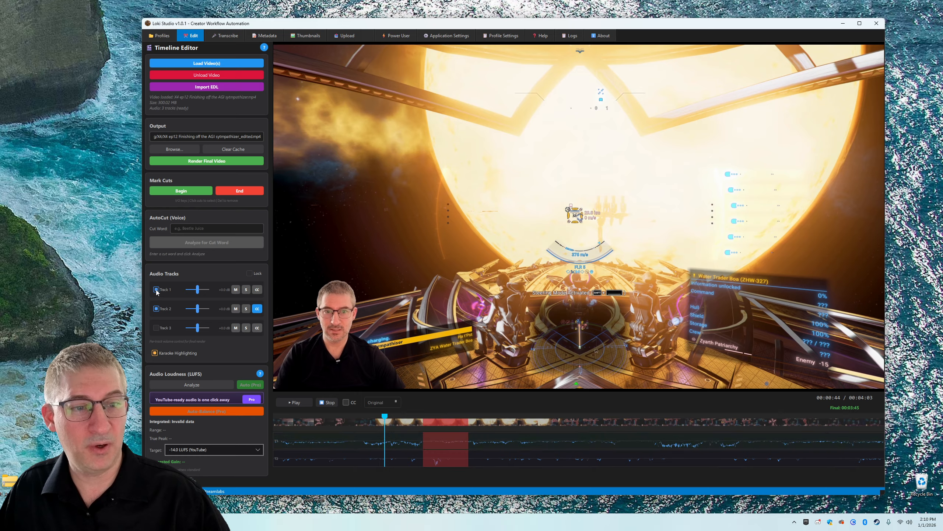
click(157, 290)
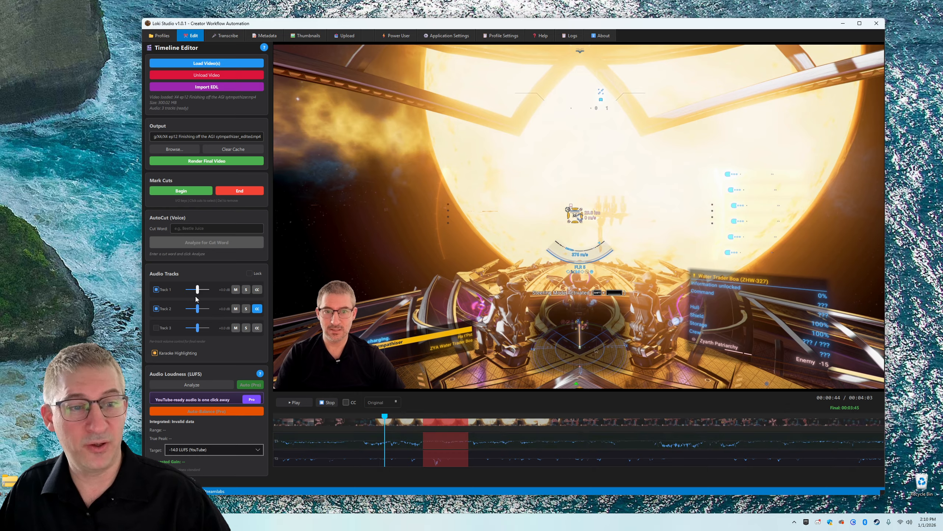
- Mute audio Tracks 1 and 2 and preview the video from the playhead
click(236, 308)
click(236, 290)
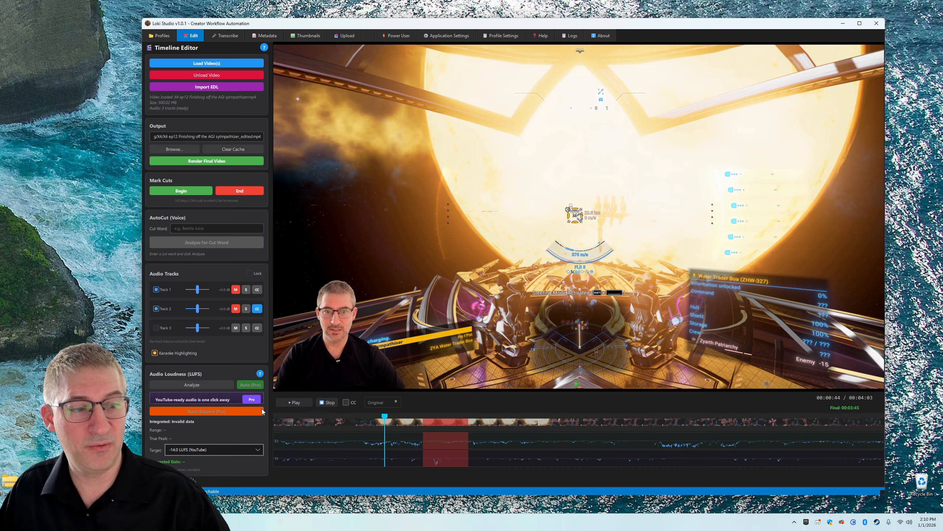
click(307, 402)
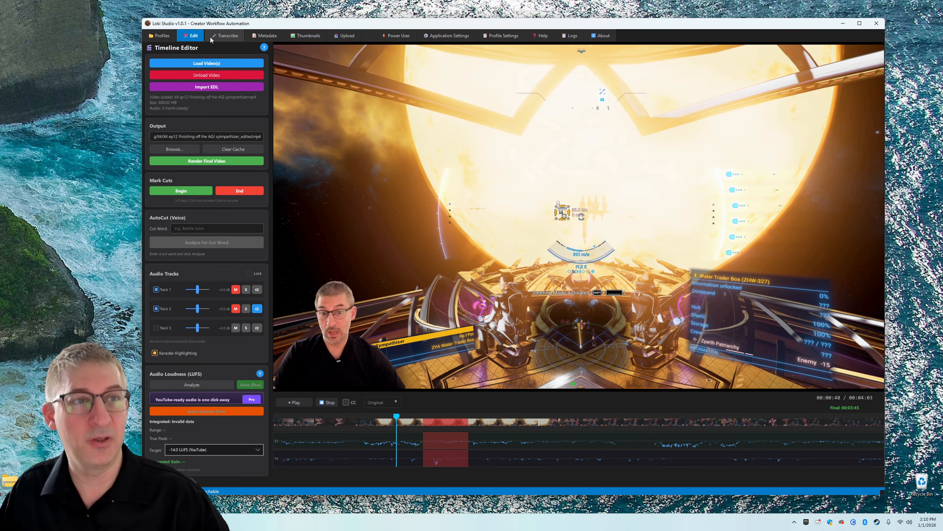
- Review the transcription, metadata, thumbnail and upload stages for the X4 Foundations videos in order
click(225, 35)
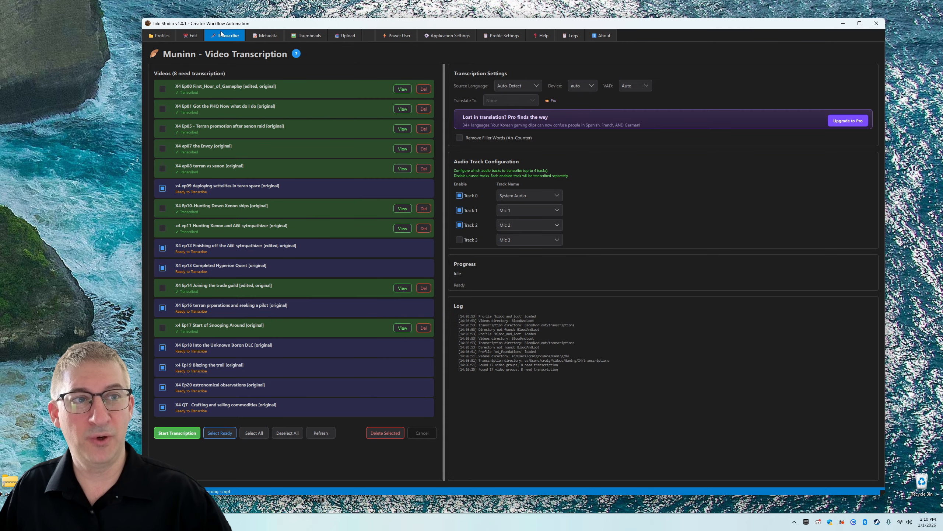
click(261, 33)
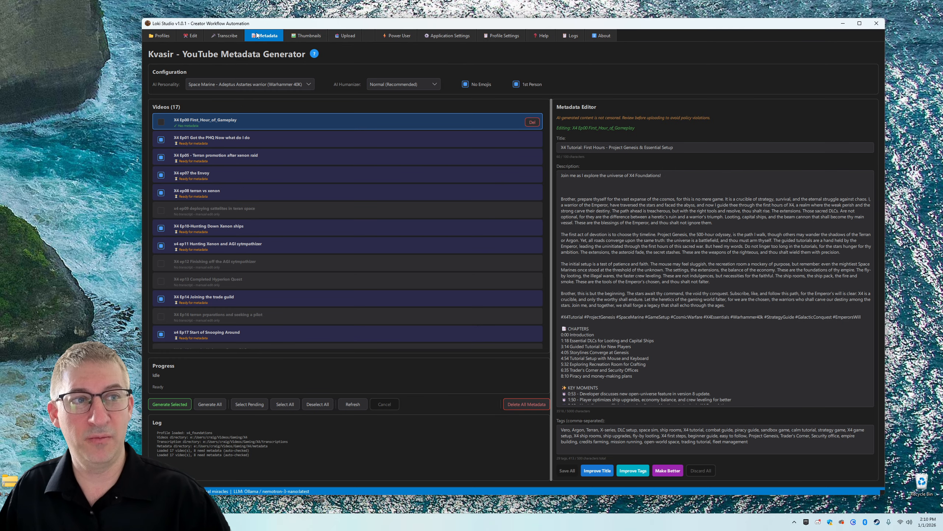
click(293, 34)
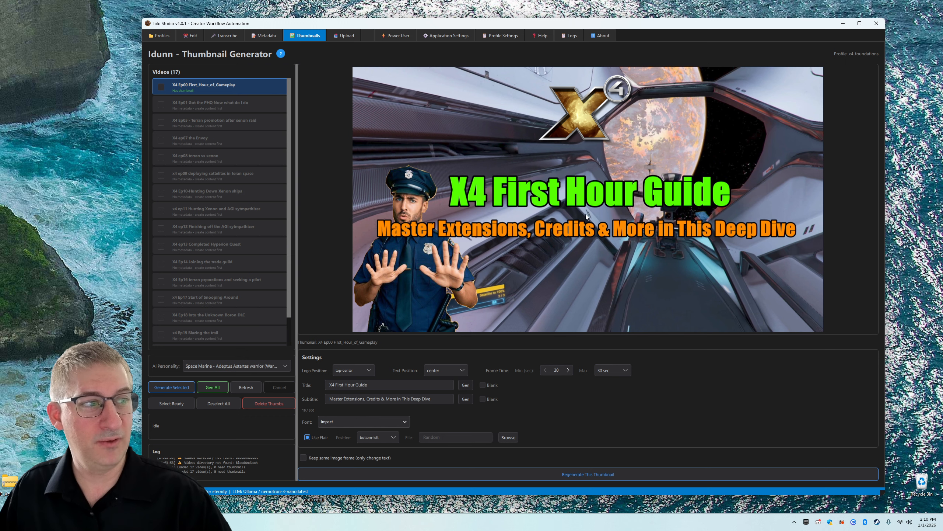
click(341, 36)
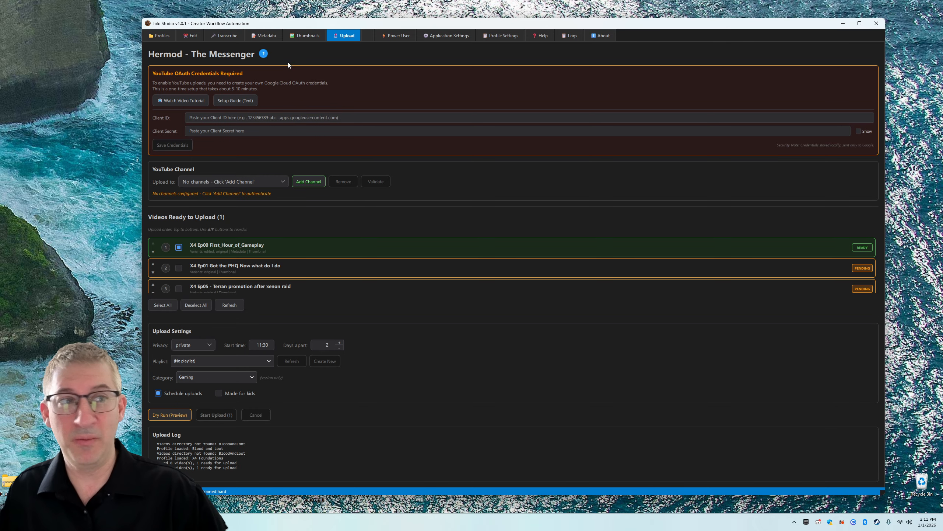
- Go back over the metadata, transcription, profile video list and timeline editor stages, ending at video transcription
click(275, 35)
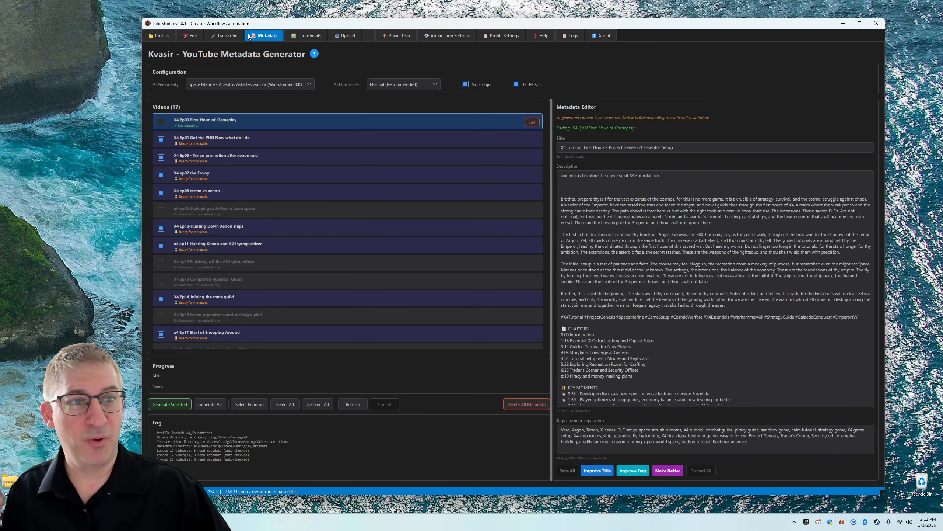
click(225, 32)
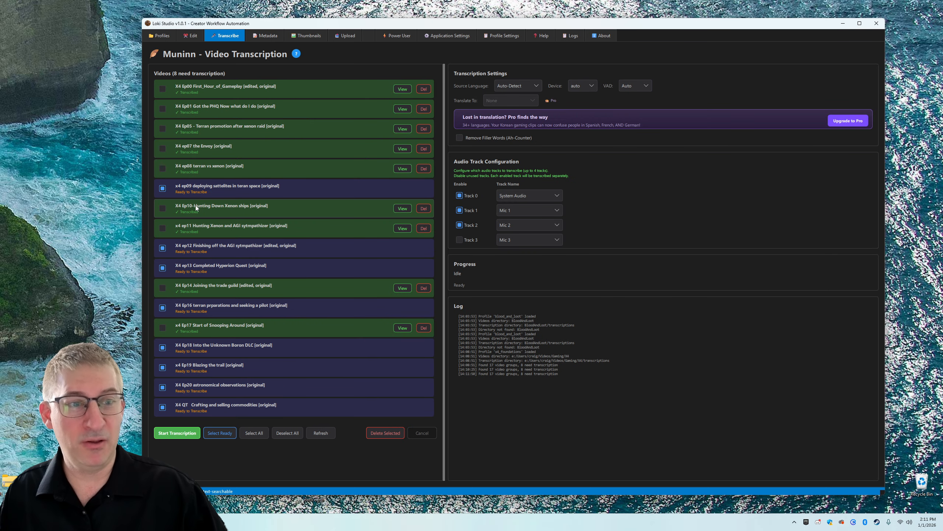
click(160, 35)
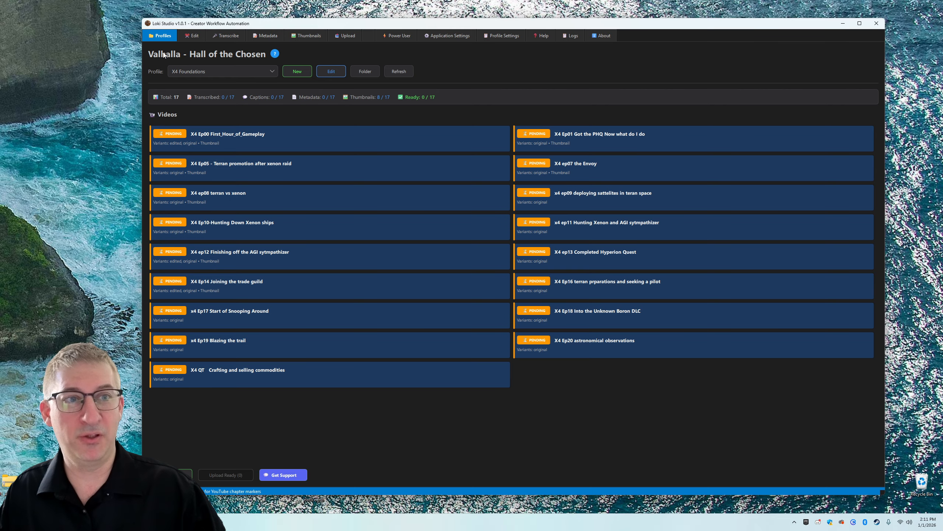
click(192, 36)
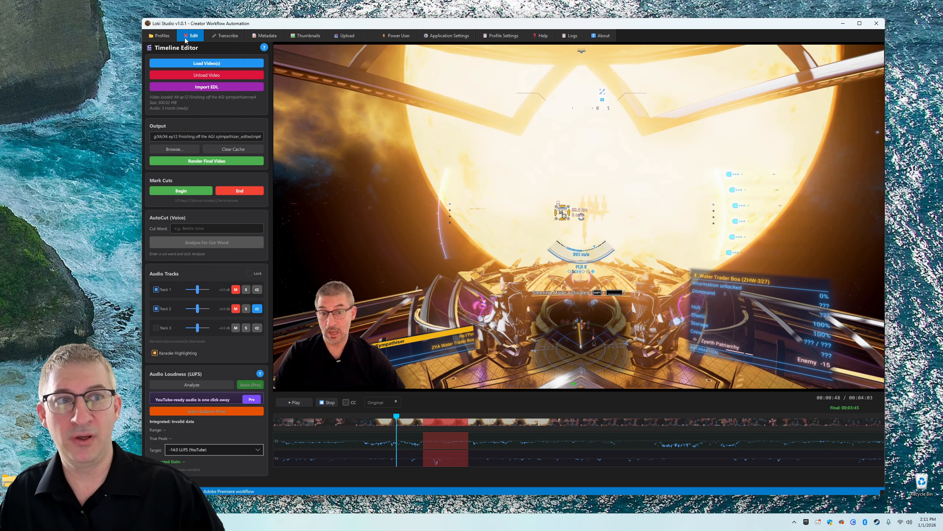
click(223, 35)
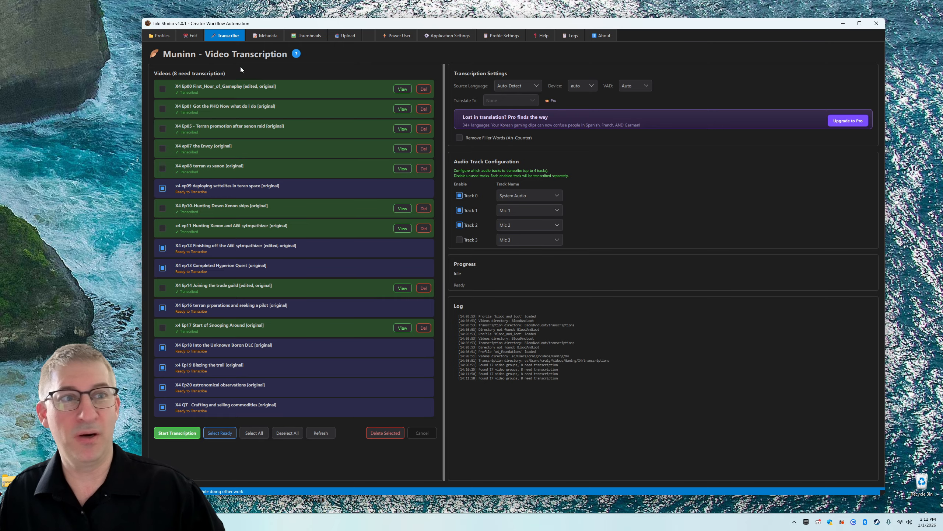
- Examine the AI-generated description of X4 Ep00 First_Hour_of_Gameplay in the metadata editor
click(259, 39)
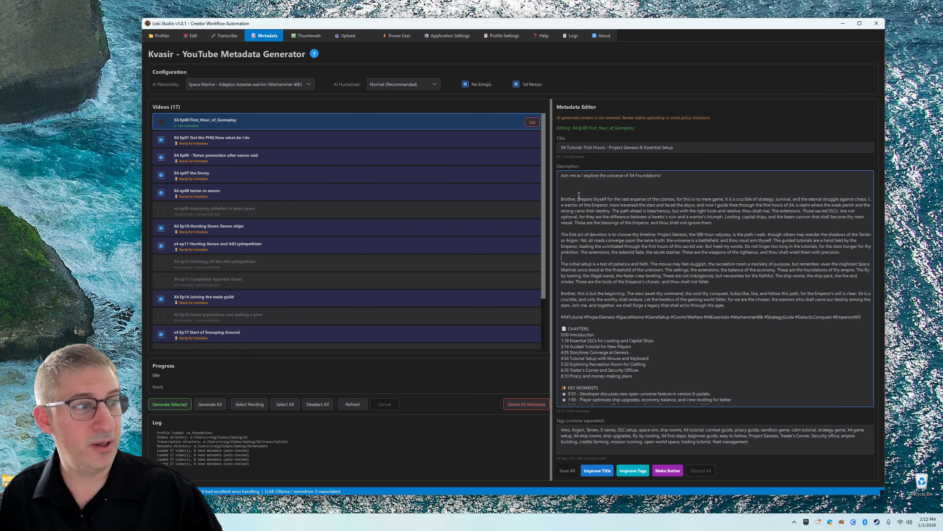
drag(561, 199, 679, 253)
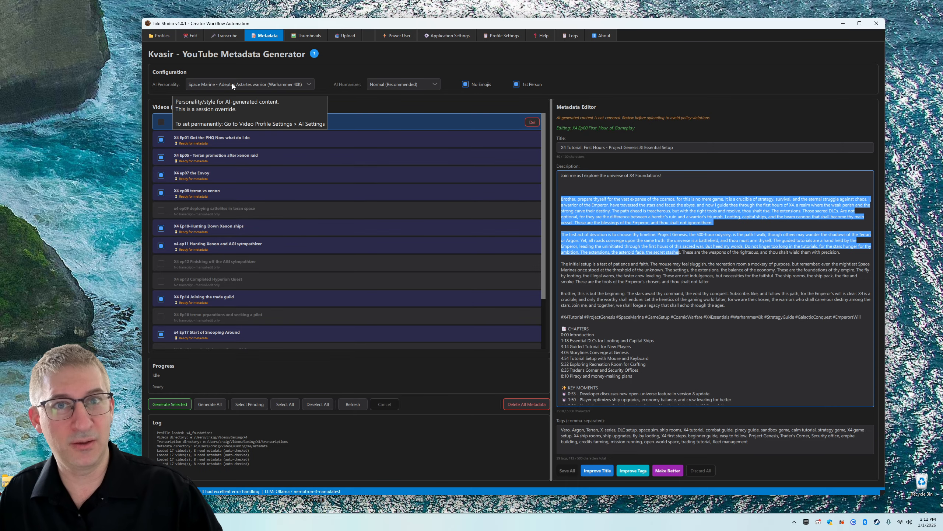
click(568, 228)
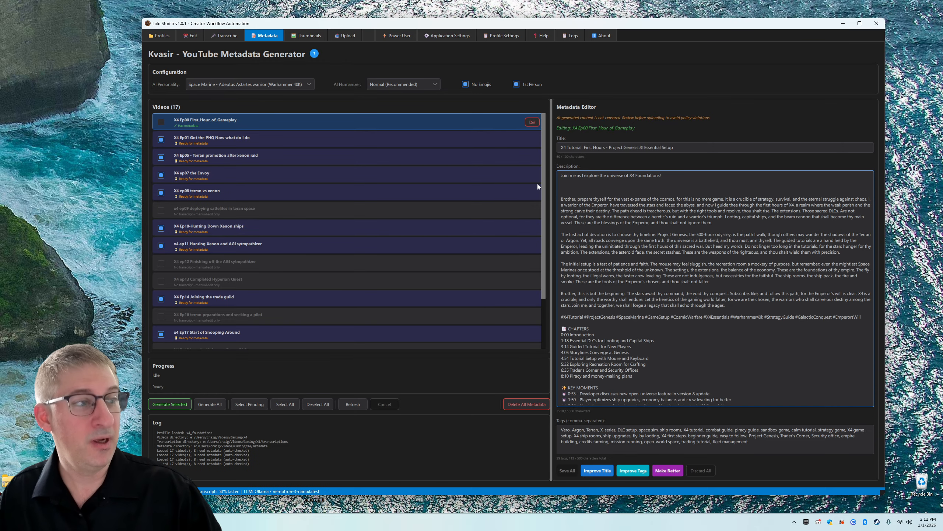
- Examine the AI-written paragraphs, hashtags, chapters and key moments in the X4 Ep00 First_Hour_of_Gameplay description
drag(581, 205, 790, 323)
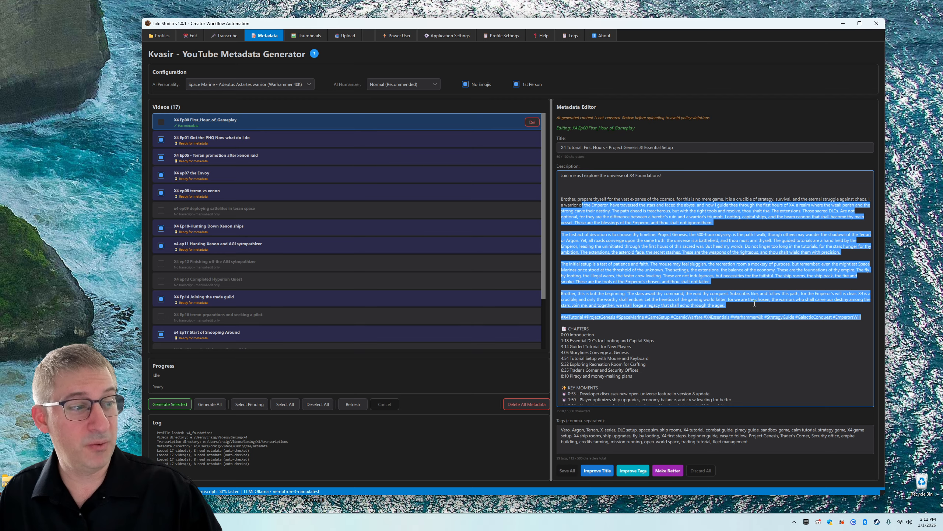
scroll(696, 322, down, 1)
scroll(696, 323, down, 2)
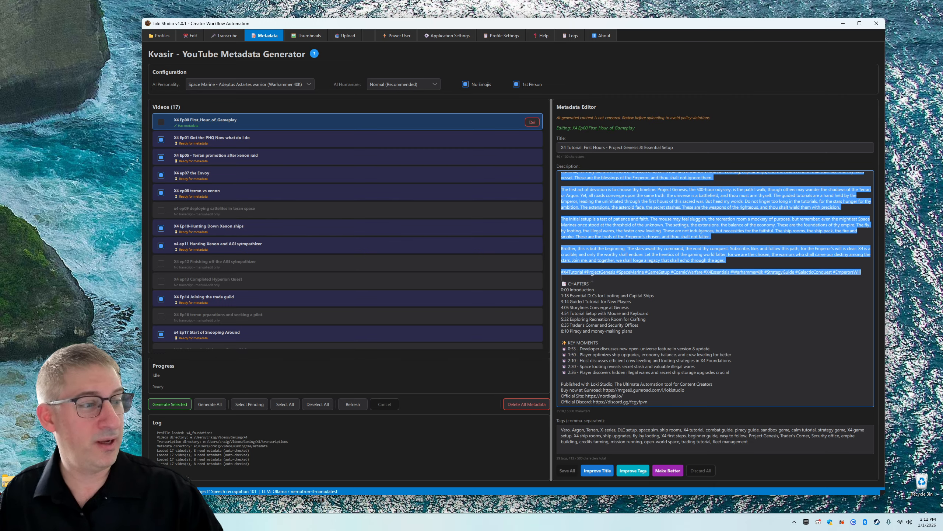
scroll(626, 258, up, 3)
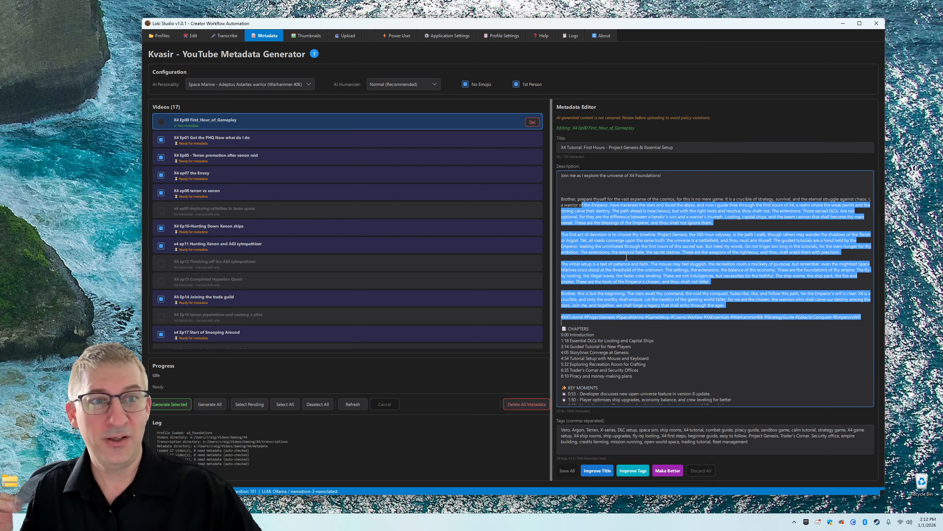
click(579, 223)
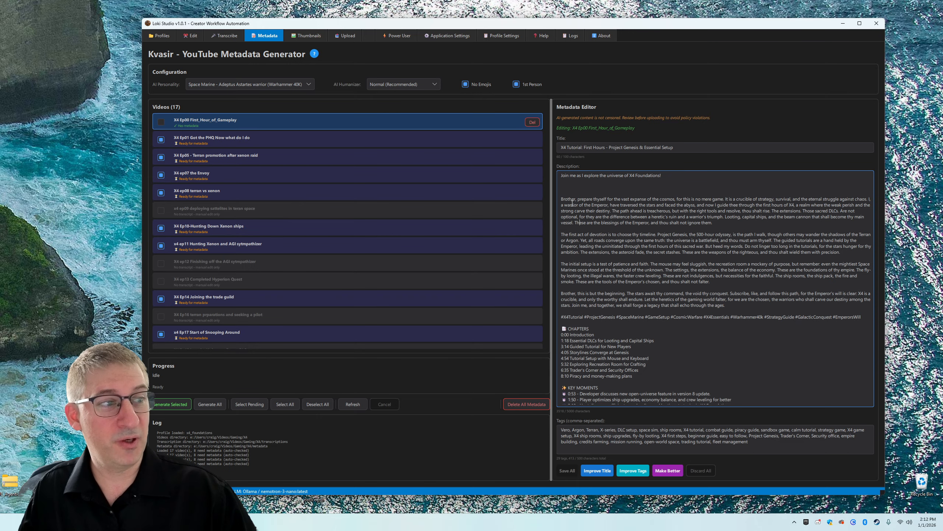
drag(574, 193, 814, 308)
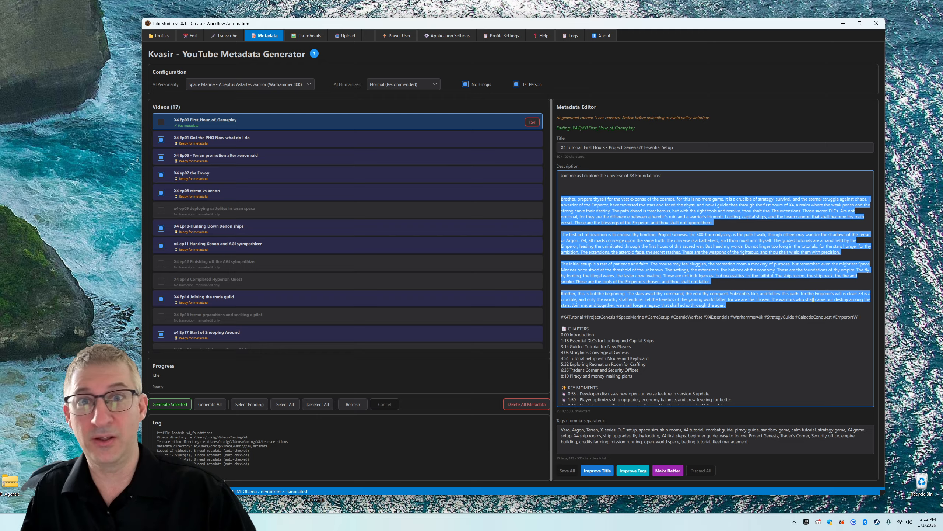
click(760, 282)
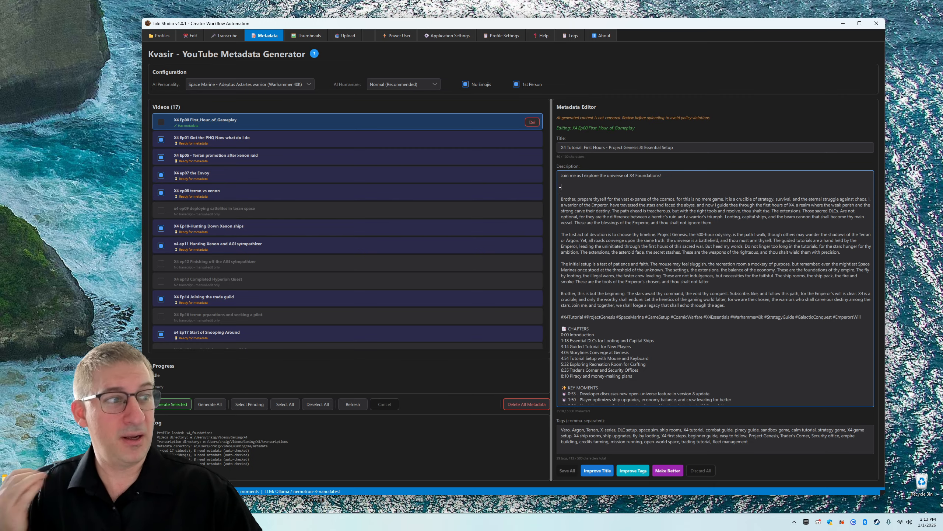
drag(566, 191, 756, 308)
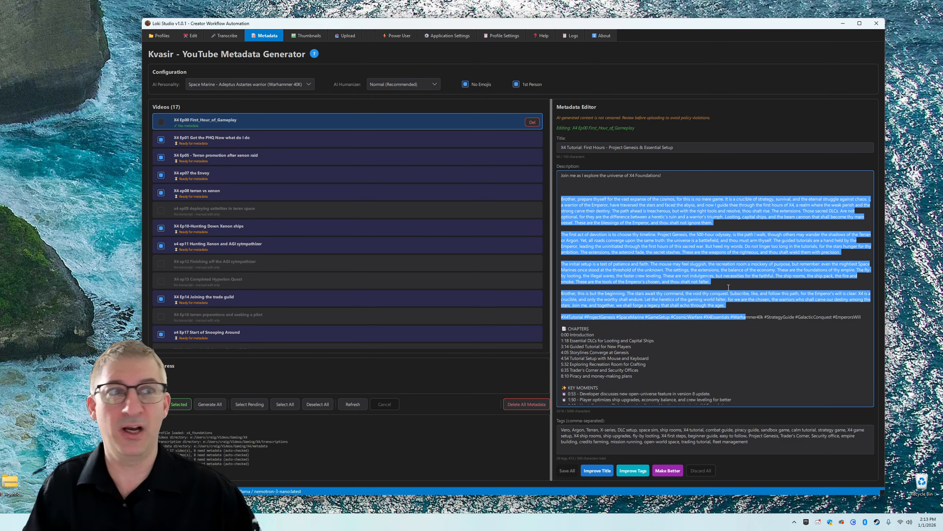
click(653, 223)
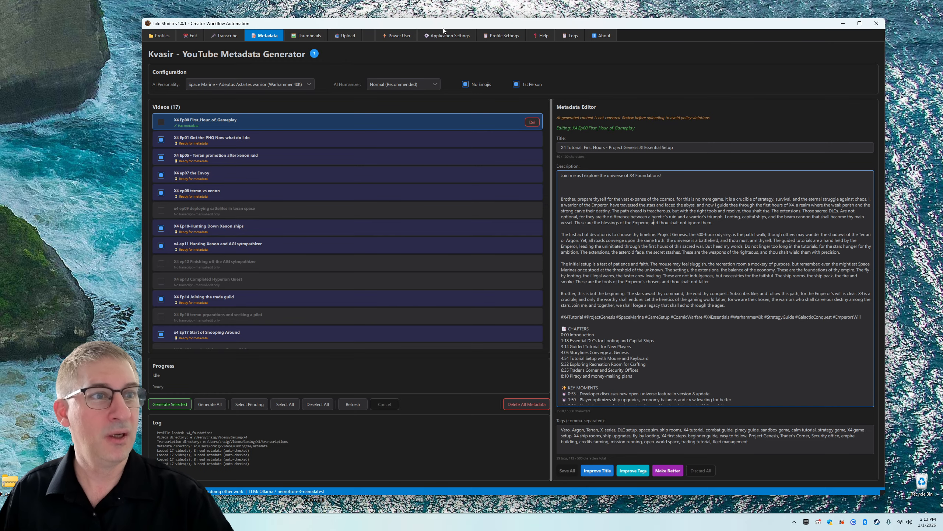
- Look through the flair images available for the X4 Ep00 thumbnail without choosing one
click(302, 36)
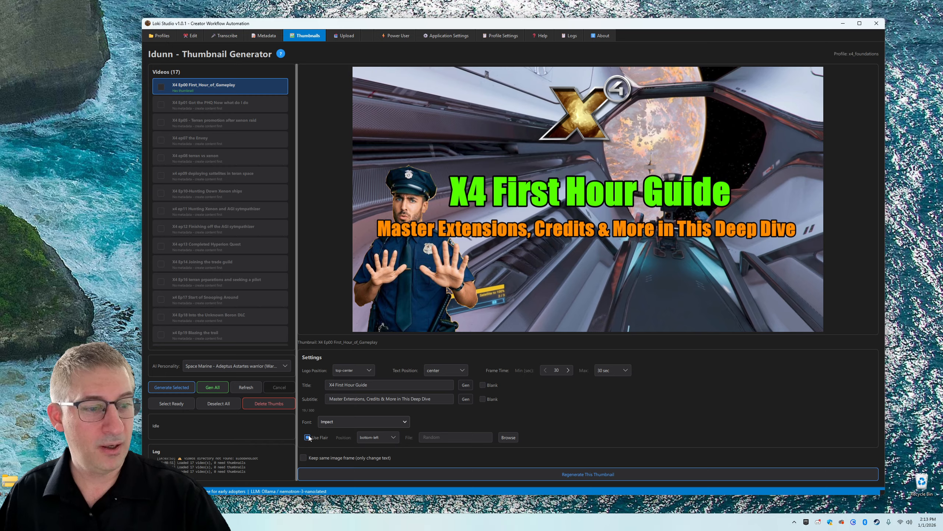
click(515, 438)
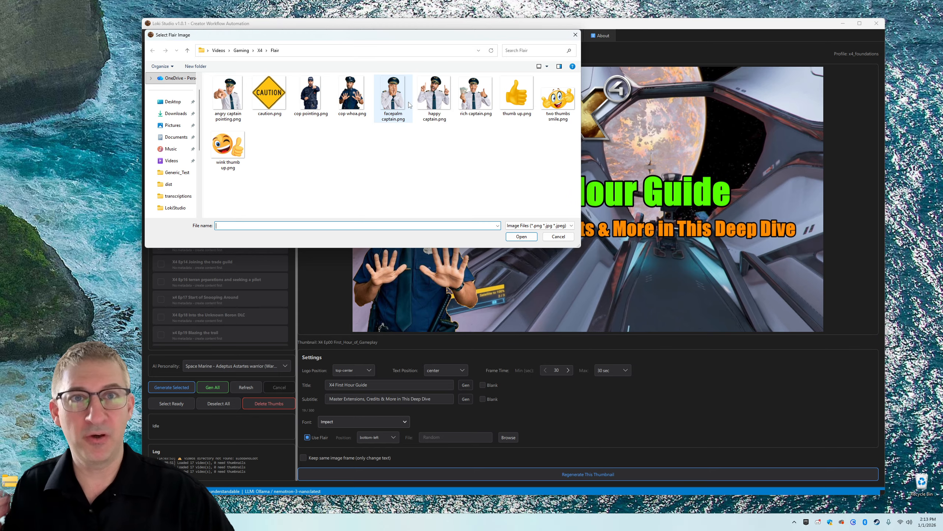
click(558, 235)
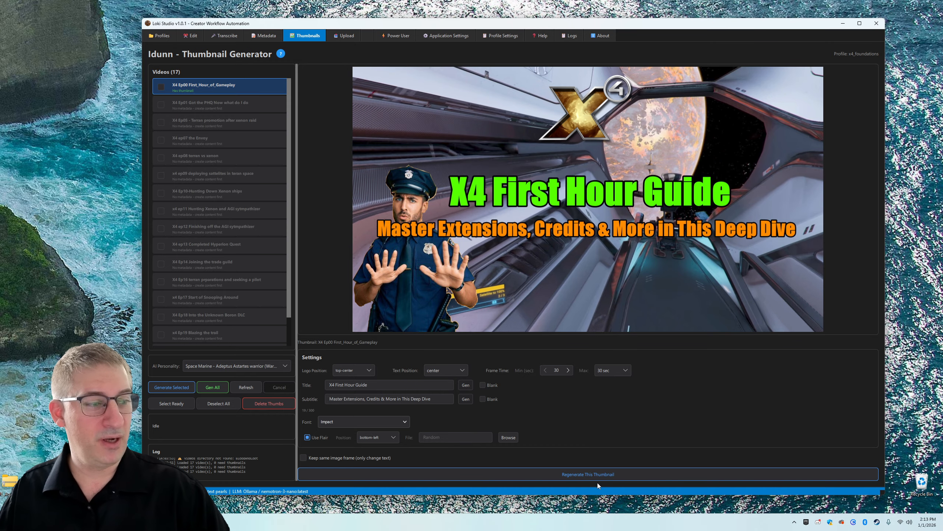
- Regenerate the X4 Ep00 First_Hour_of_Gameplay thumbnail repeatedly with random flair and new video frames
click(591, 473)
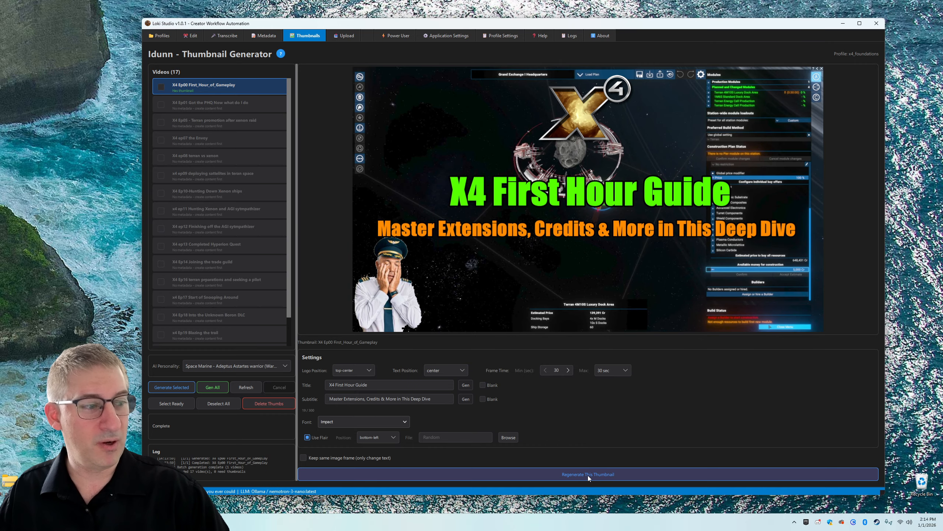
click(588, 475)
click(588, 475)
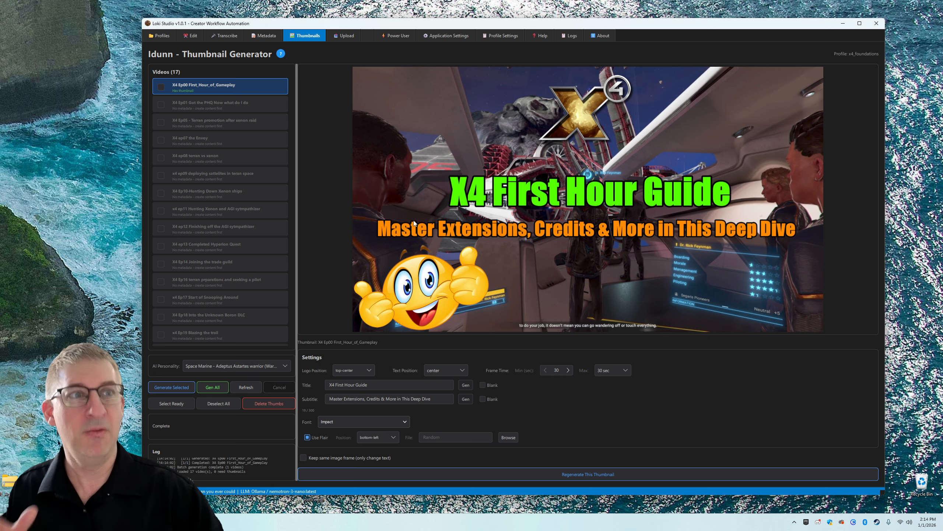
- Enter the YouTube OAuth client ID and client secret for uploading and save the credentials
drag(361, 26, 355, 30)
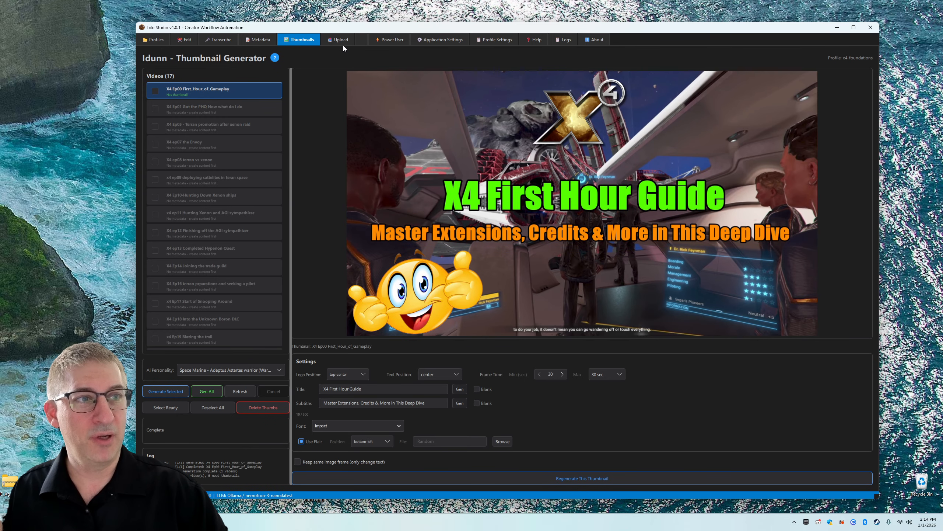
click(341, 40)
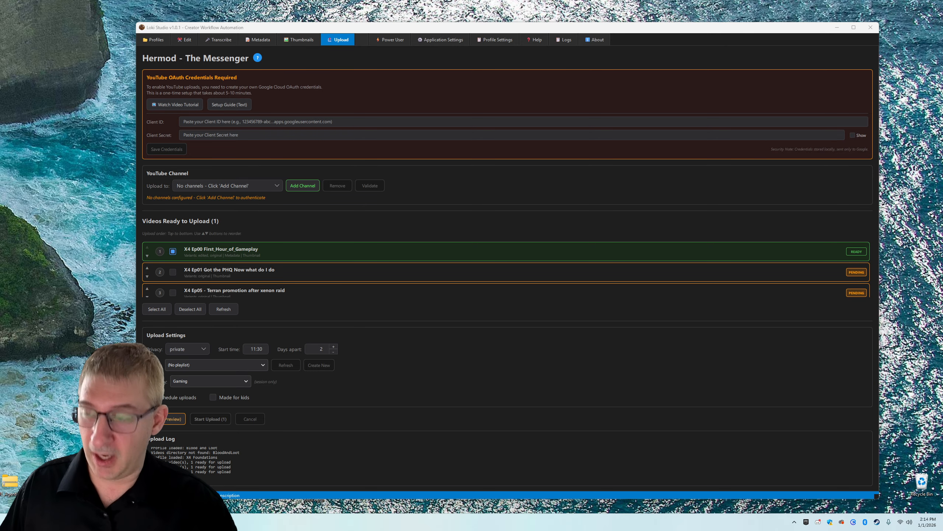
click(219, 121)
key(ctrl+v)
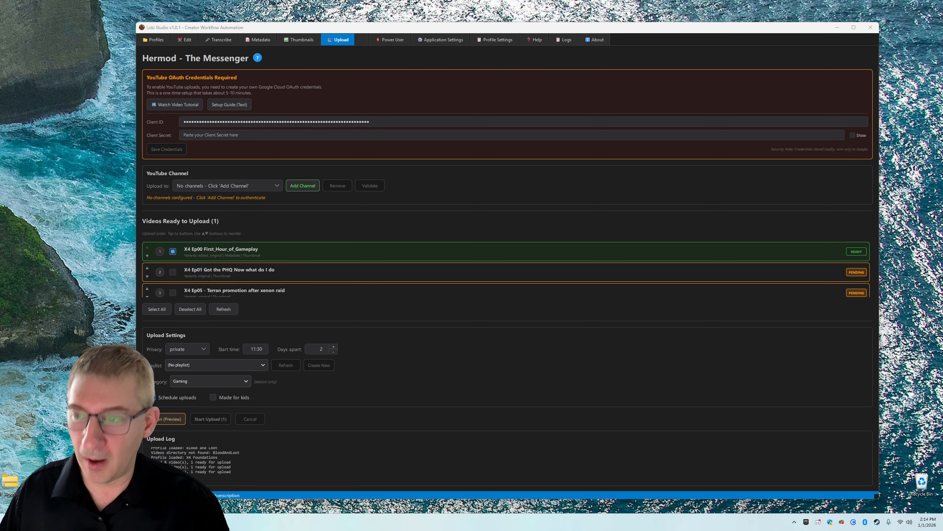
click(269, 132)
key(ctrl+v)
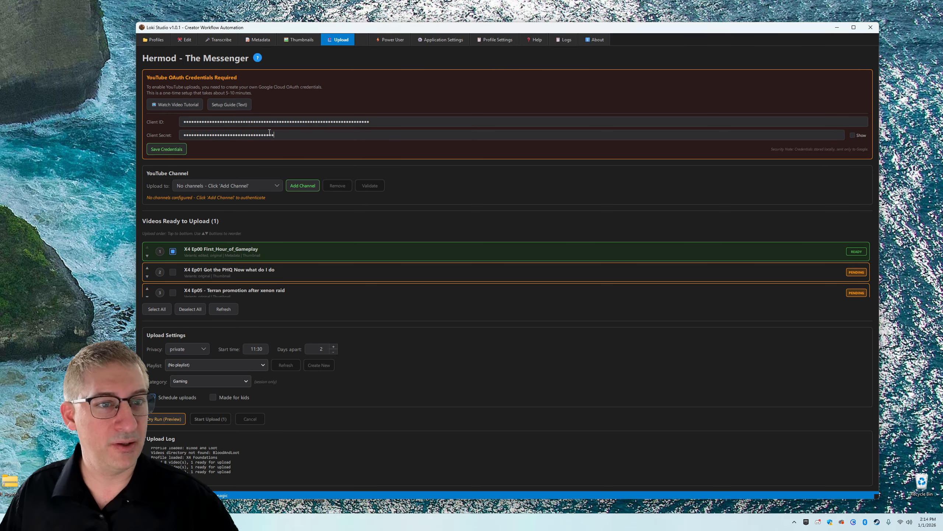
click(174, 148)
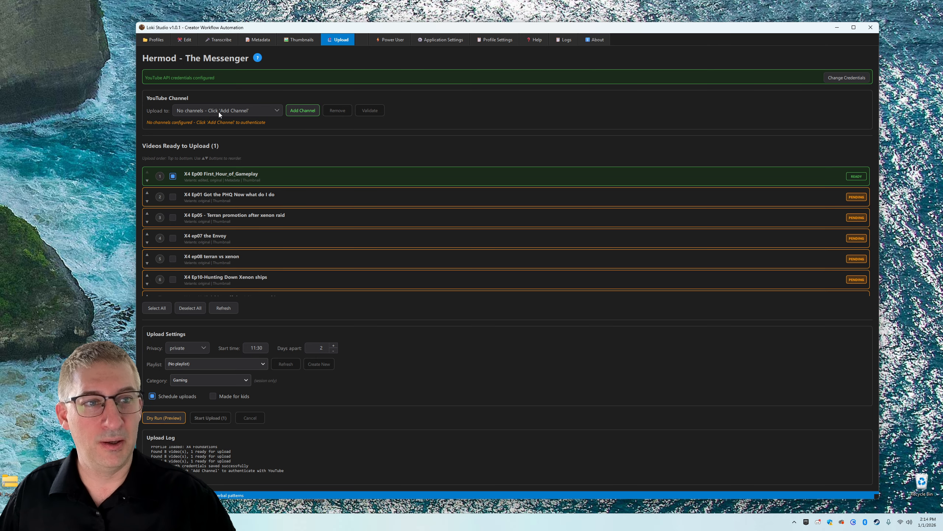
- Start adding a YouTube upload channel and choose the Deverydoo brand account in the Google sign-in
click(274, 111)
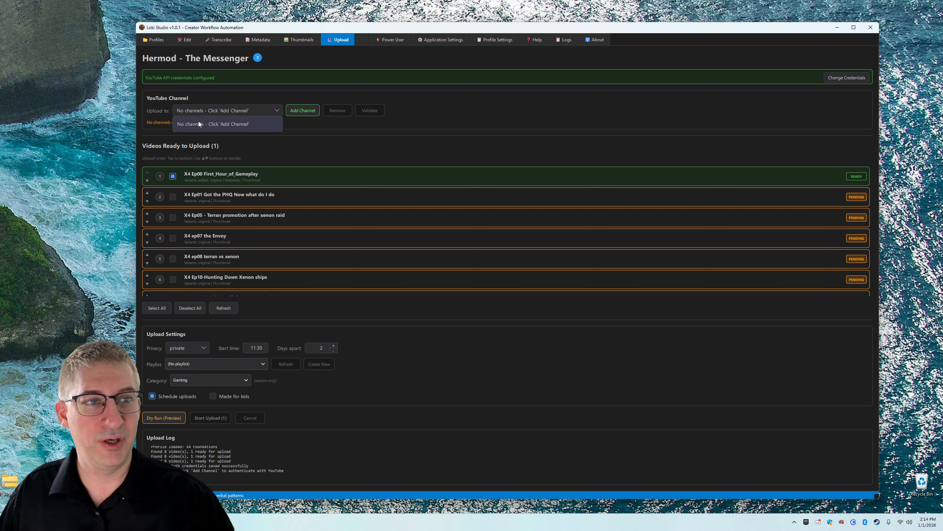
click(256, 112)
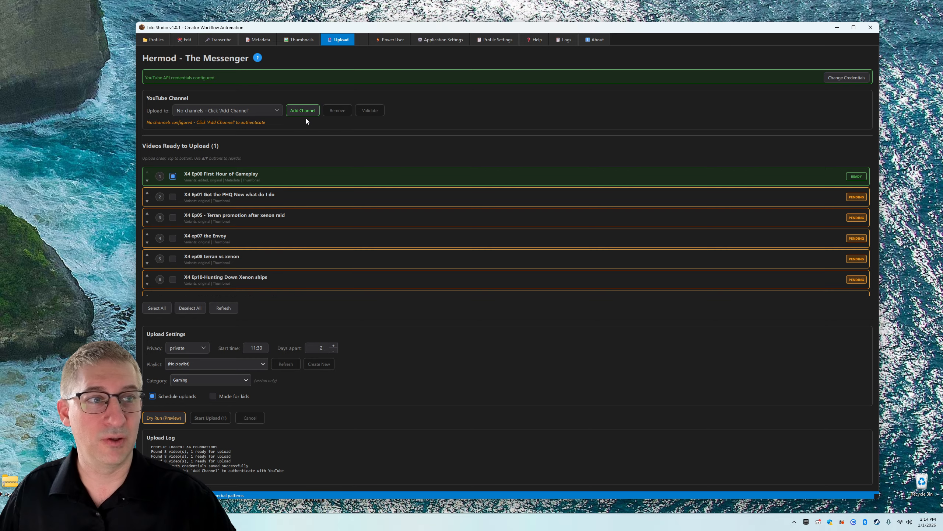
click(305, 110)
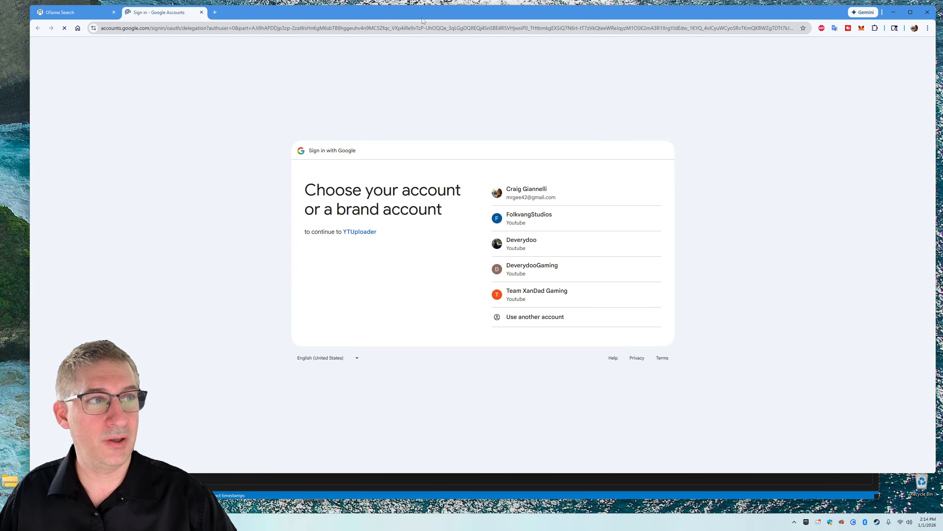
drag(422, 17, 0, 15)
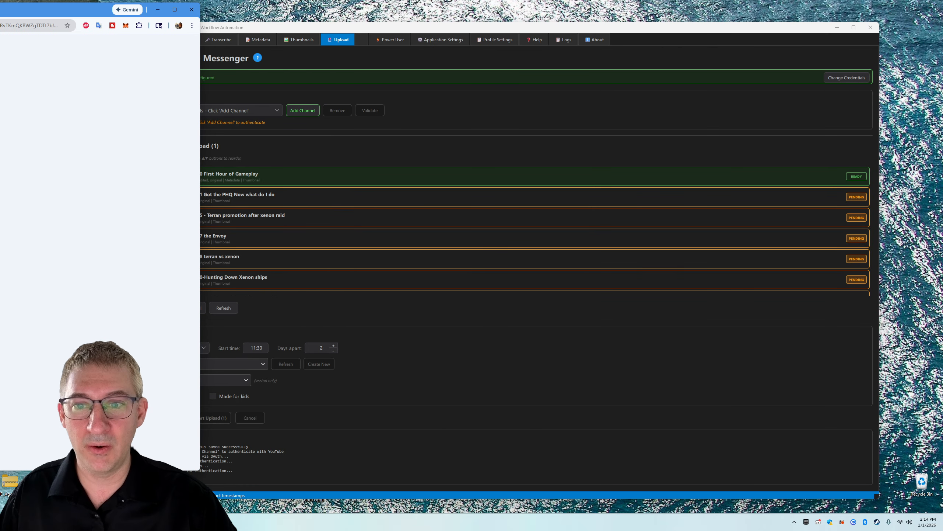
drag(0, 12, 498, 14)
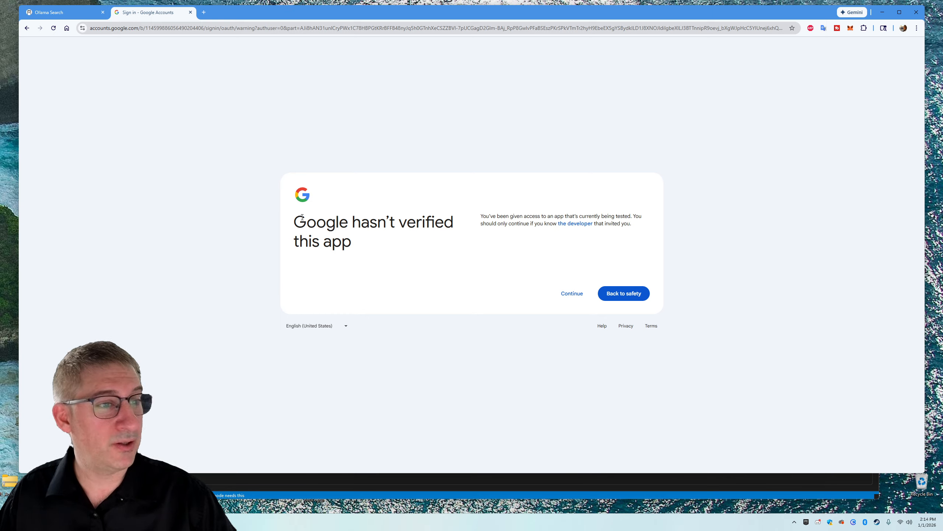
- Proceed past the unverified-app notice, grant YTUploader access to the Deverydoo account, and finish adding the channel
drag(307, 223, 392, 261)
click(522, 277)
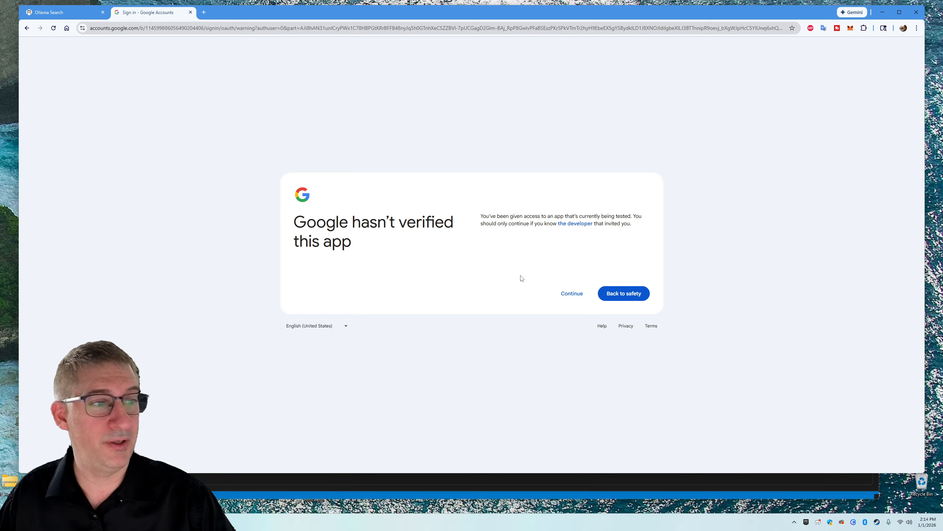
click(581, 294)
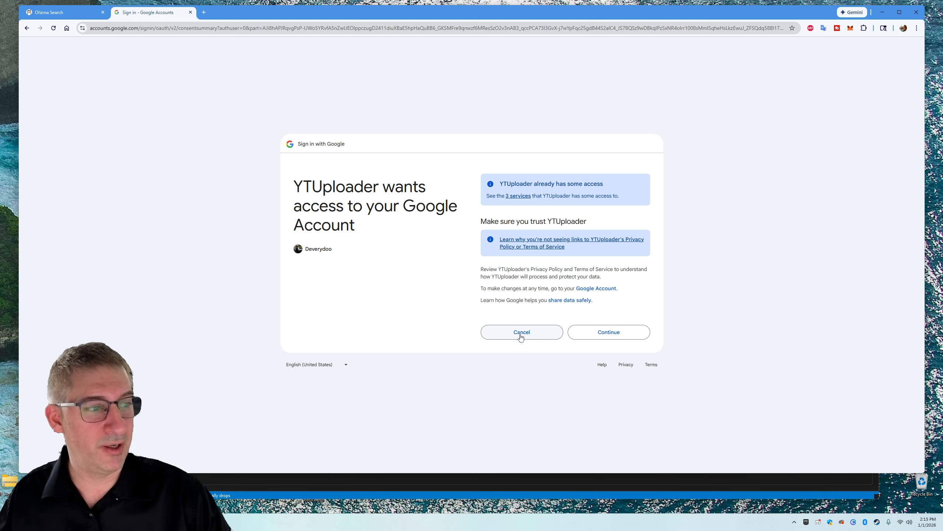
click(618, 337)
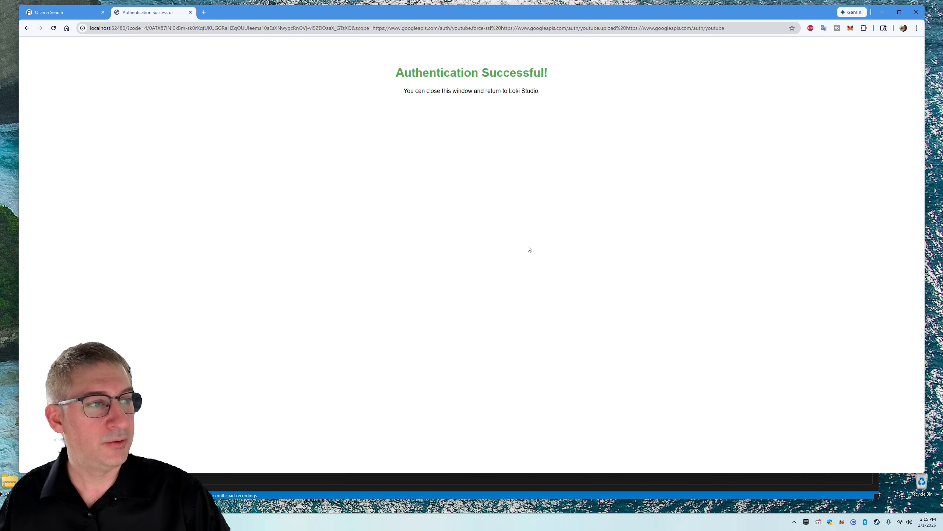
drag(234, 16, 0, 35)
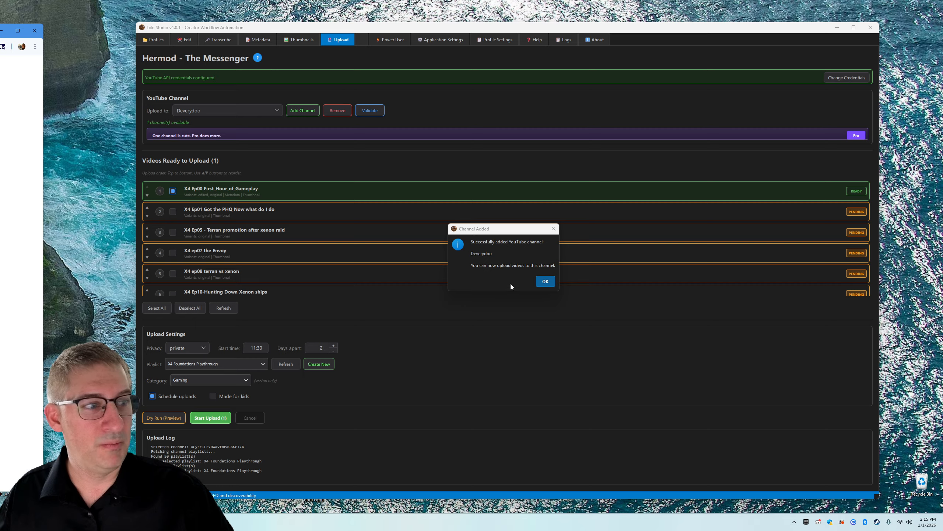
click(549, 282)
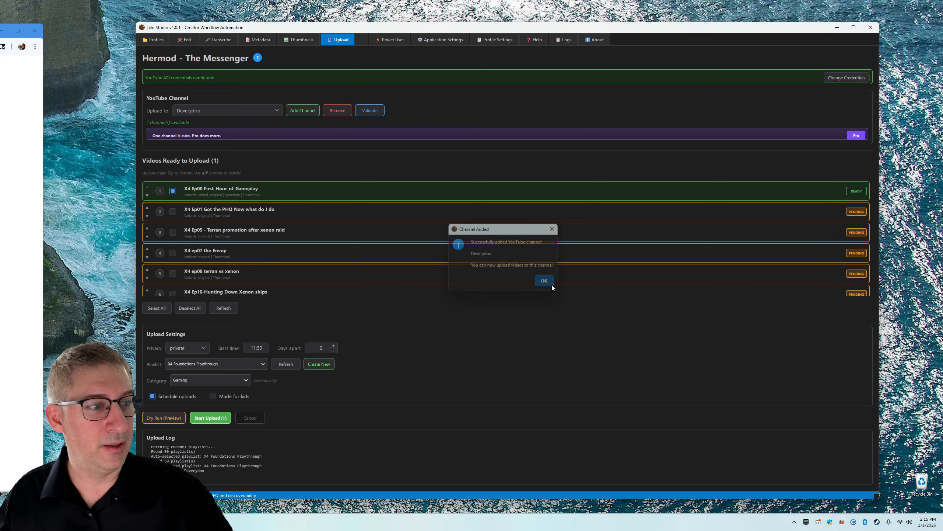
- Check the upload channel selection and the X4 Foundations Playthrough playlist in the upload settings
click(188, 114)
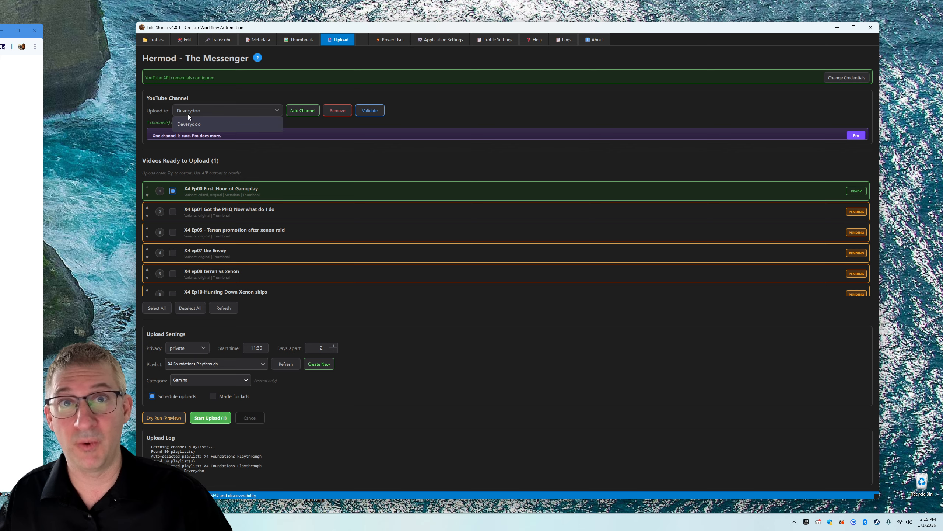
click(188, 114)
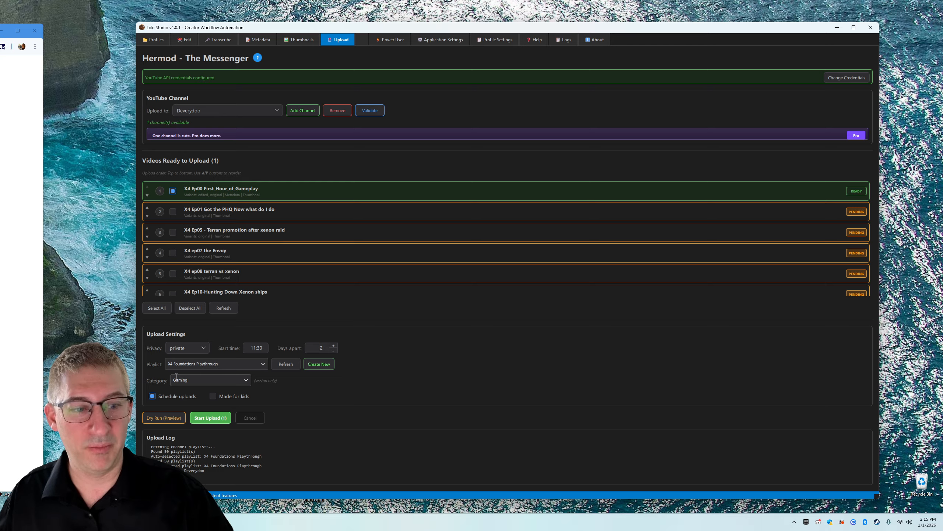
click(256, 365)
drag(264, 385, 279, 364)
click(480, 380)
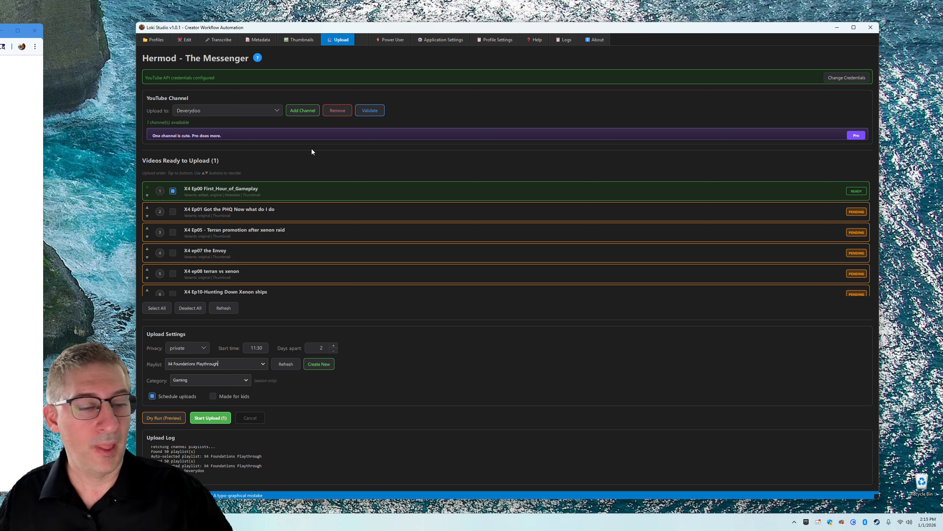
- Validate the Deverydoo channel and start the scheduled private upload of X4 Ep00 First_Hour_of_Gameplay
click(369, 109)
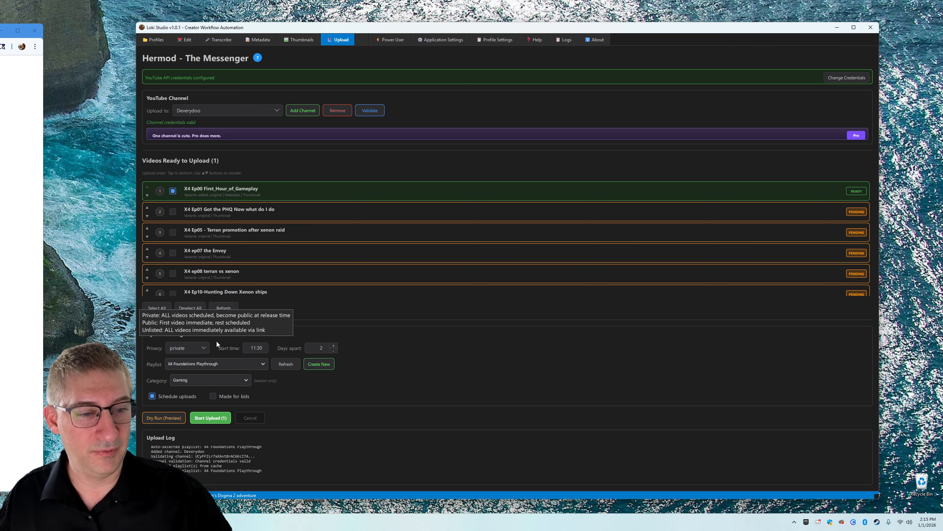
click(203, 422)
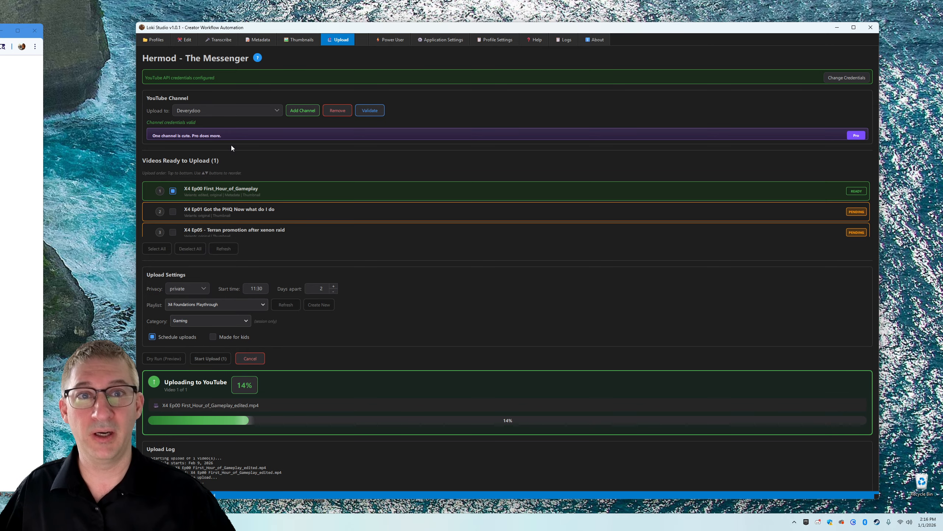
- View the base video and AI model data directories and the Discord community link in the application settings
click(434, 41)
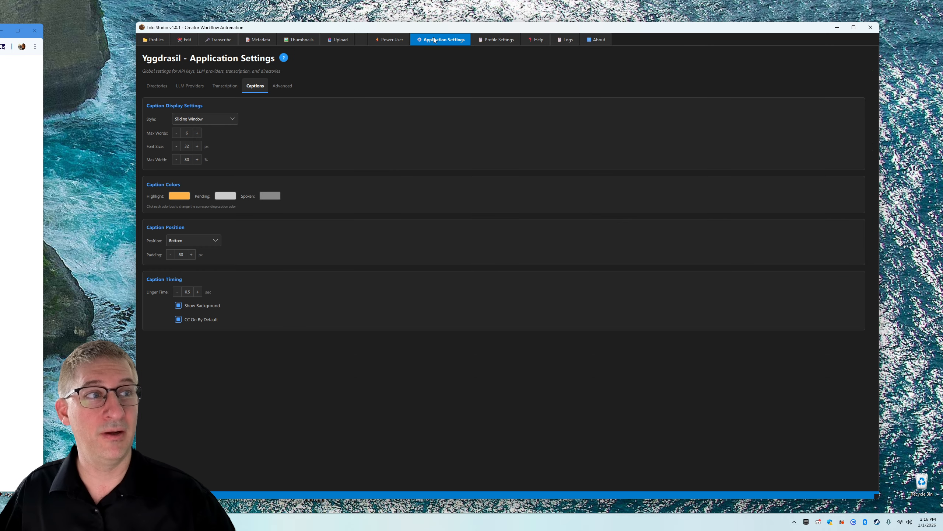
click(162, 85)
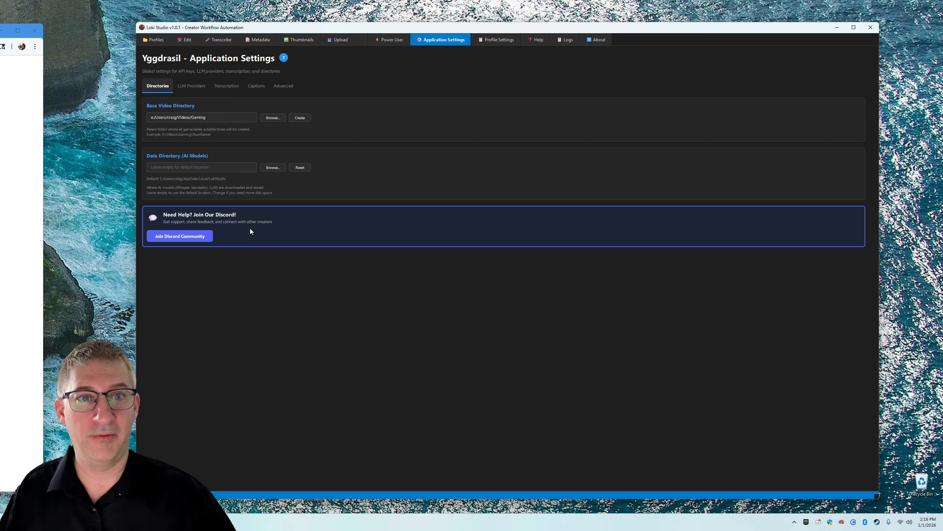
click(1, 31)
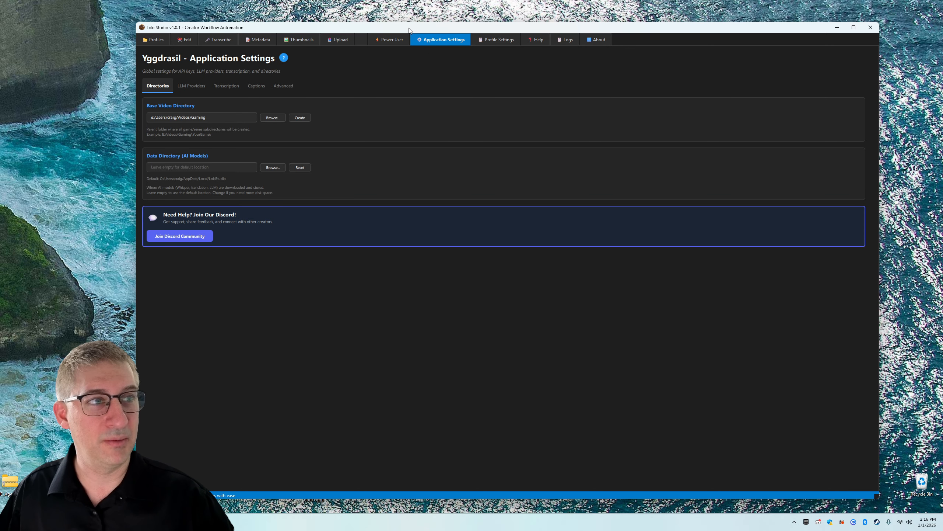
drag(408, 28, 404, 21)
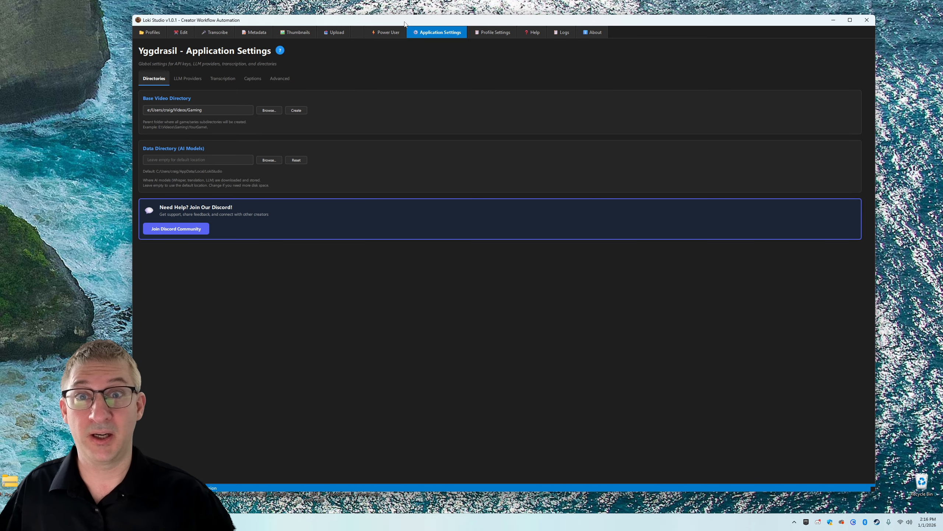